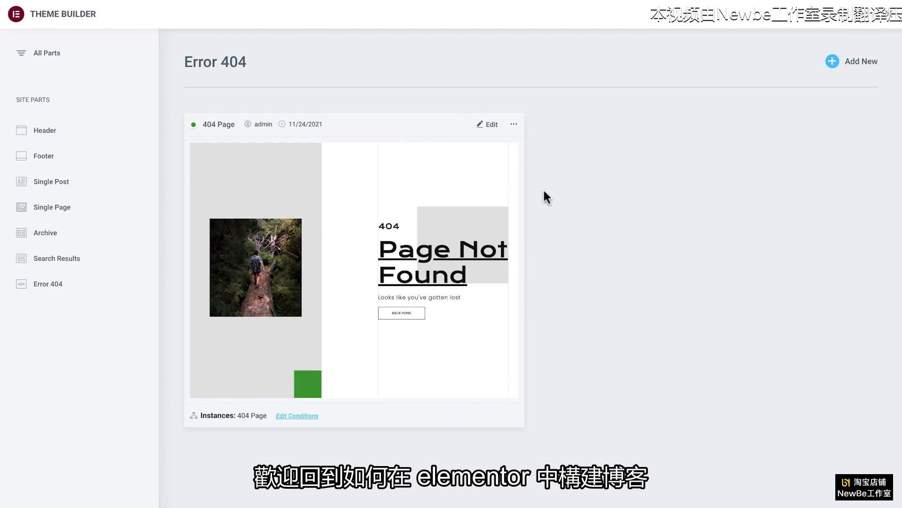
Step: Open the 404 Page template for editing
{"action": "left_click", "coordinate": [491, 126]}
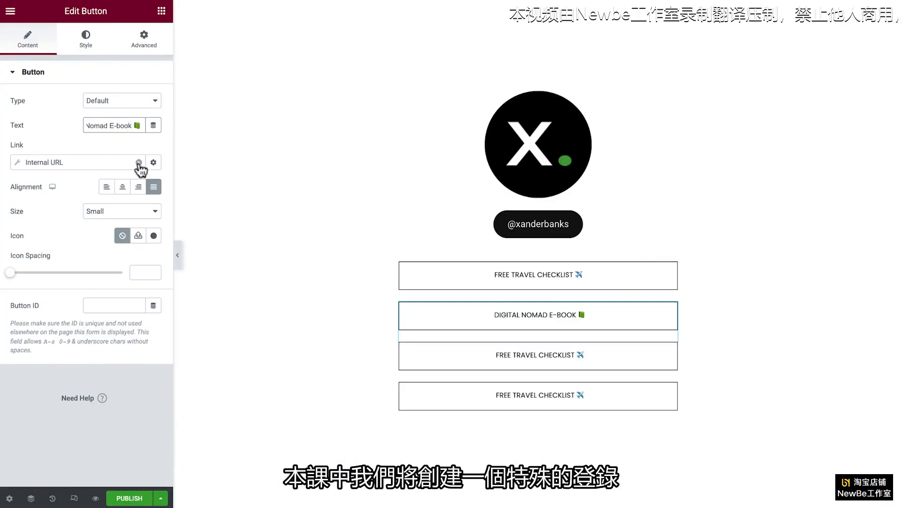
{"action": "left_click", "coordinate": [138, 163]}
{"action": "left_click", "coordinate": [654, 364]}
{"action": "type", "text": "Tribe Community 👍"}
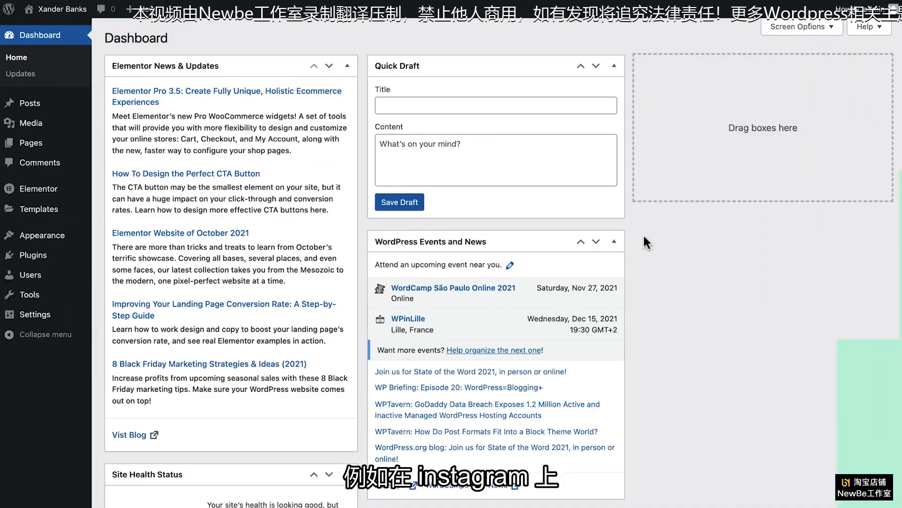
Step: Create a new WordPress page titled "Links" and open it for editing with Elementor
{"action": "mouse_move", "coordinate": [141, 9]}
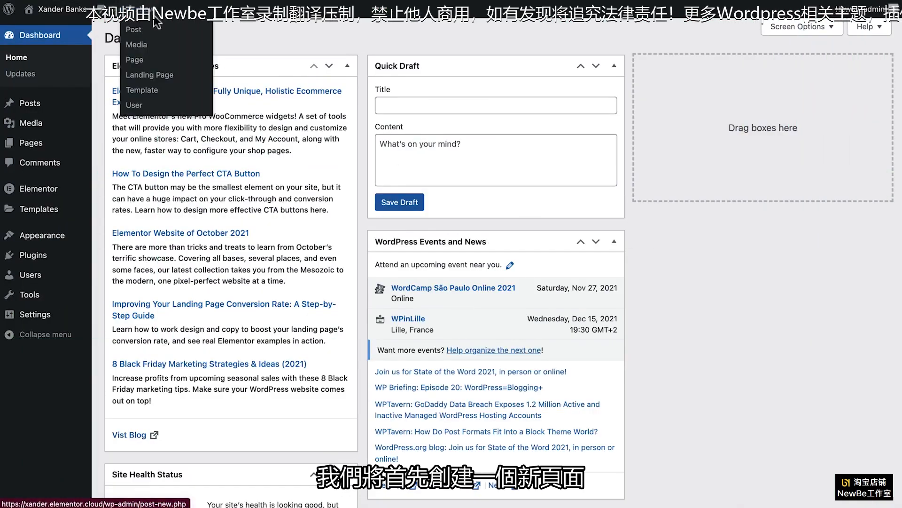
{"action": "left_click", "coordinate": [165, 63]}
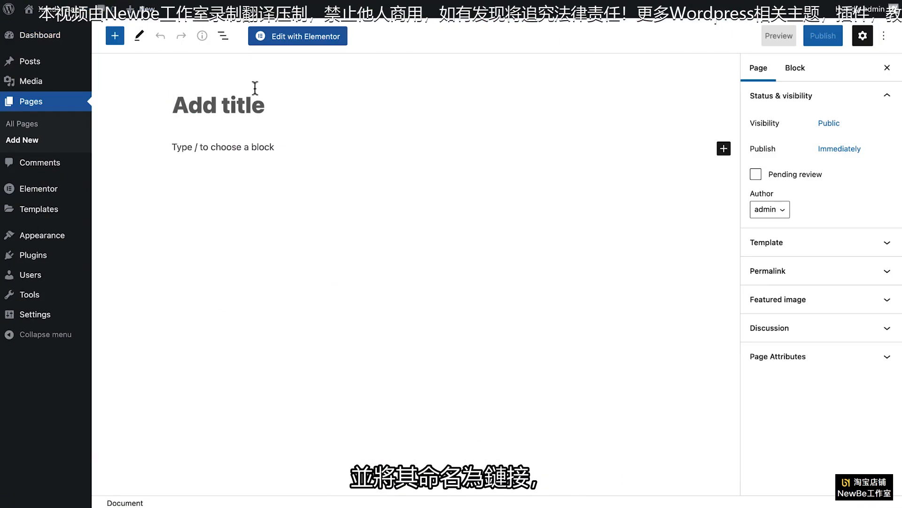
{"action": "left_click", "coordinate": [306, 105]}
{"action": "type", "text": "Links"}
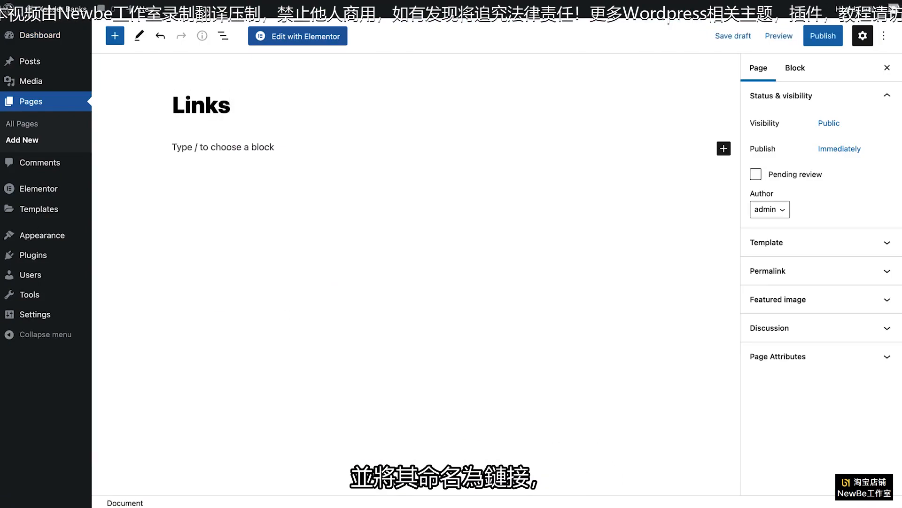
{"action": "left_click", "coordinate": [338, 37]}
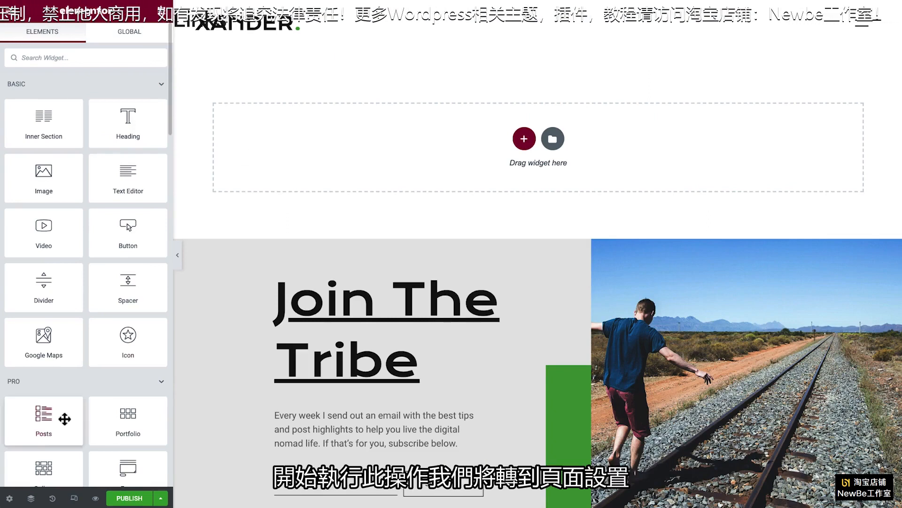
Step: Set the page layout of the Links page to Elementor Canvas
{"action": "left_click", "coordinate": [10, 499]}
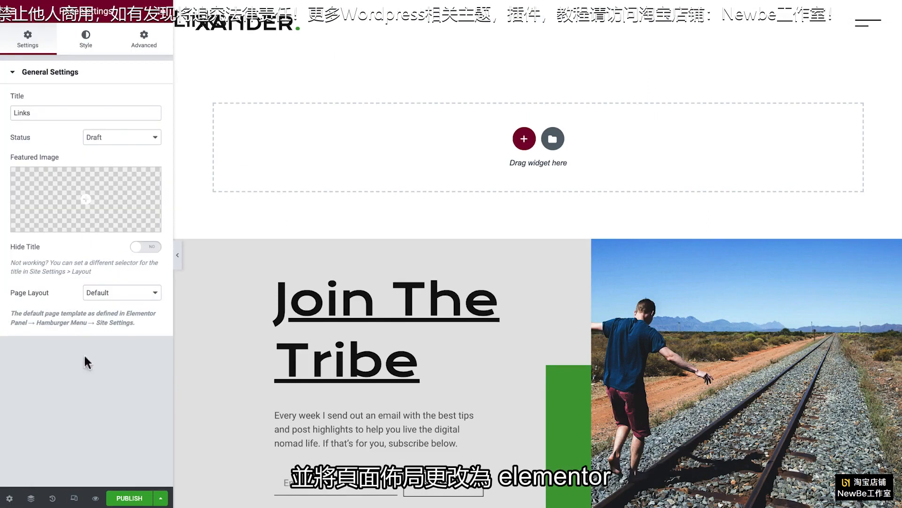
{"action": "left_click", "coordinate": [125, 296]}
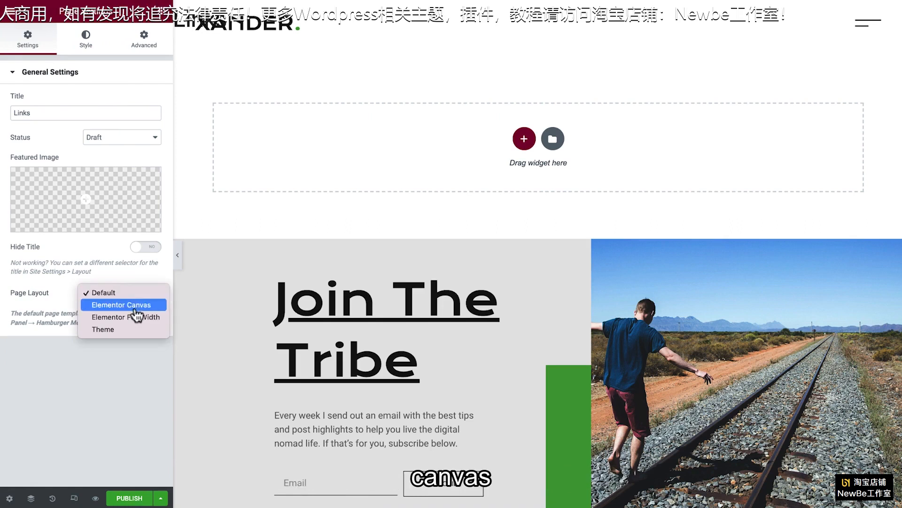
{"action": "left_click", "coordinate": [133, 305]}
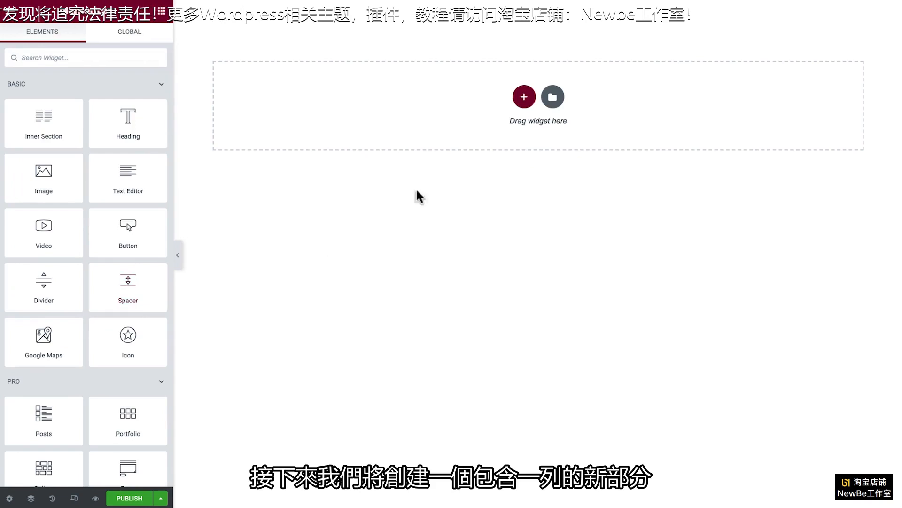
Step: Add a single-column section with width 500 and height Fit To Screen, and set its column's widgets space to 0 px
{"action": "left_click", "coordinate": [525, 109]}
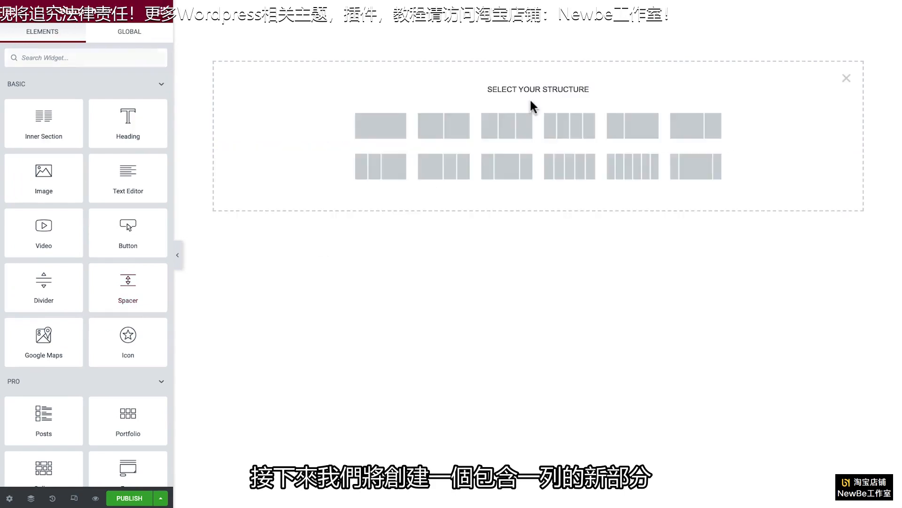
{"action": "left_click", "coordinate": [385, 123]}
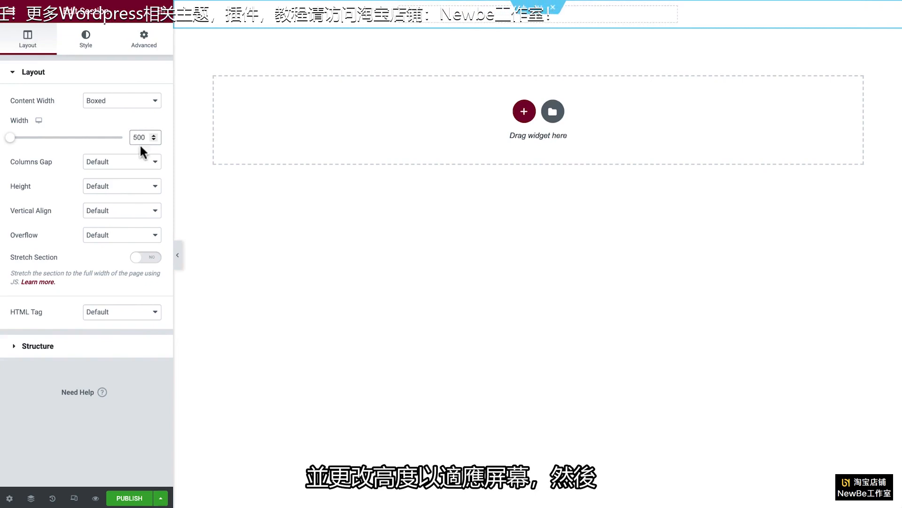
{"action": "left_click", "coordinate": [139, 187]}
{"action": "left_click", "coordinate": [136, 199]}
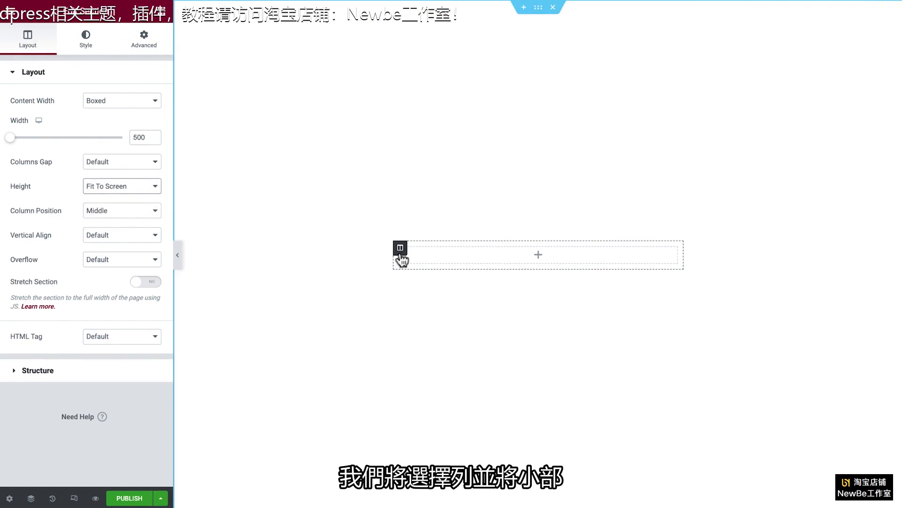
{"action": "left_click", "coordinate": [400, 253]}
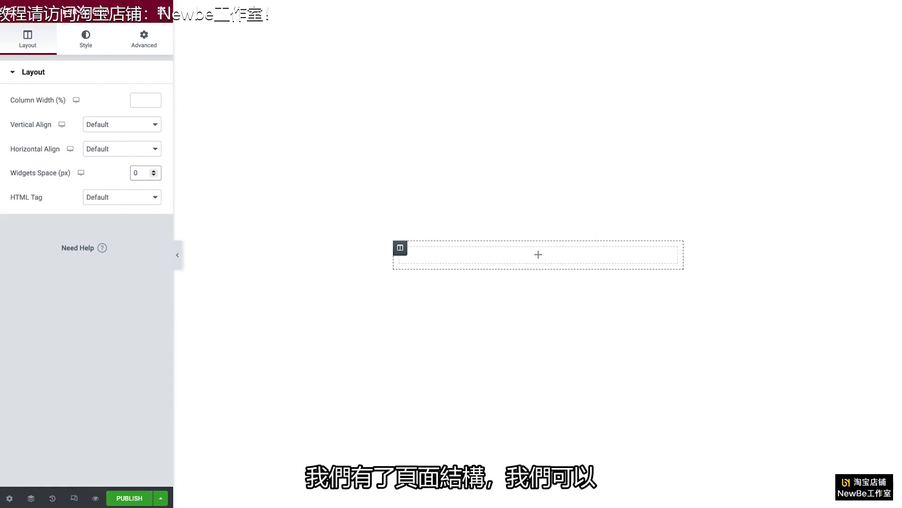
Step: Add an Image widget to the column and insert X-square.png from the media library
{"action": "left_click", "coordinate": [165, 20]}
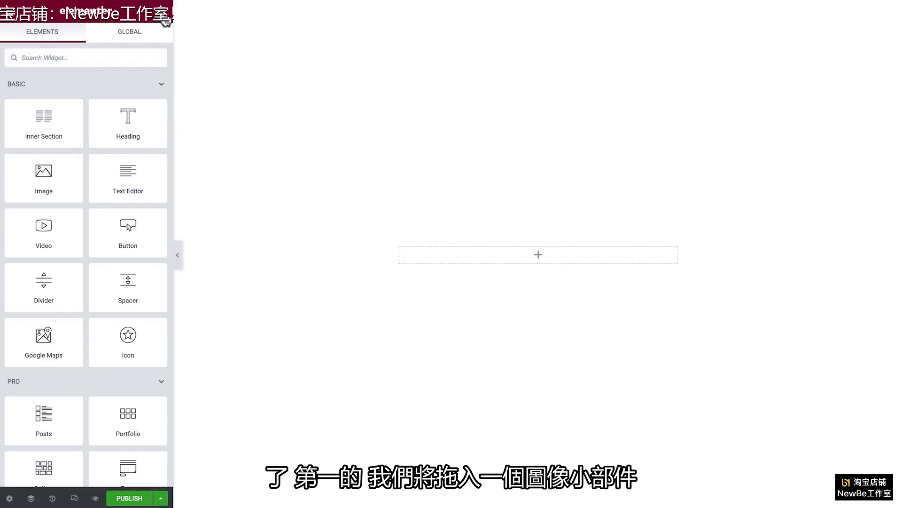
{"action": "left_click_drag", "start_coordinate": [64, 176], "coordinate": [461, 259]}
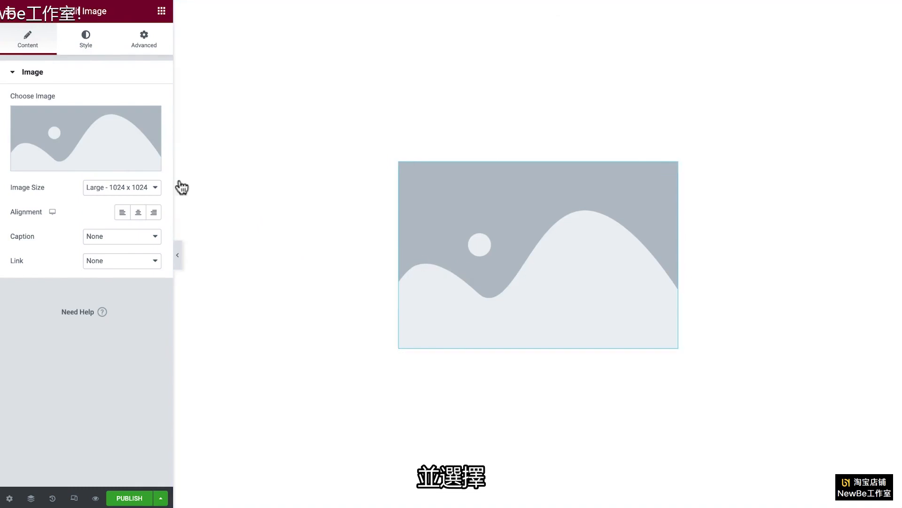
{"action": "left_click", "coordinate": [111, 140]}
{"action": "left_click", "coordinate": [172, 152]}
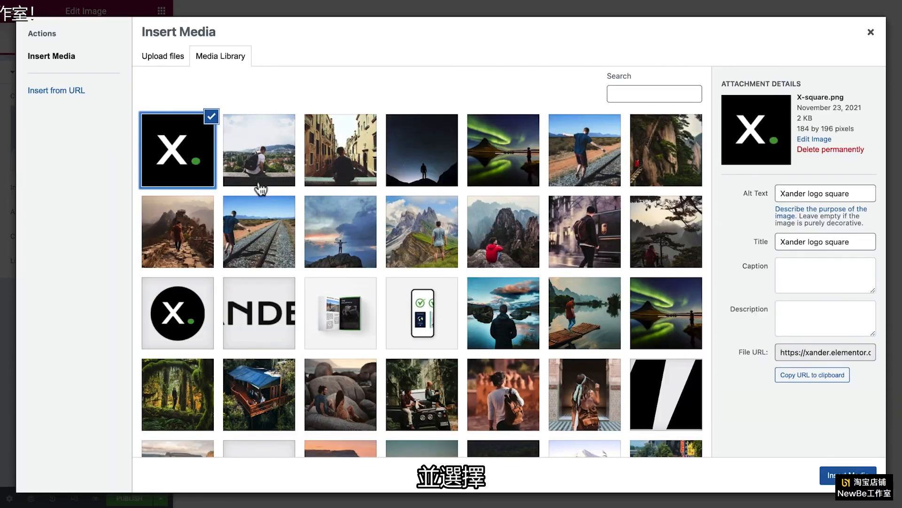
{"action": "left_click", "coordinate": [830, 476]}
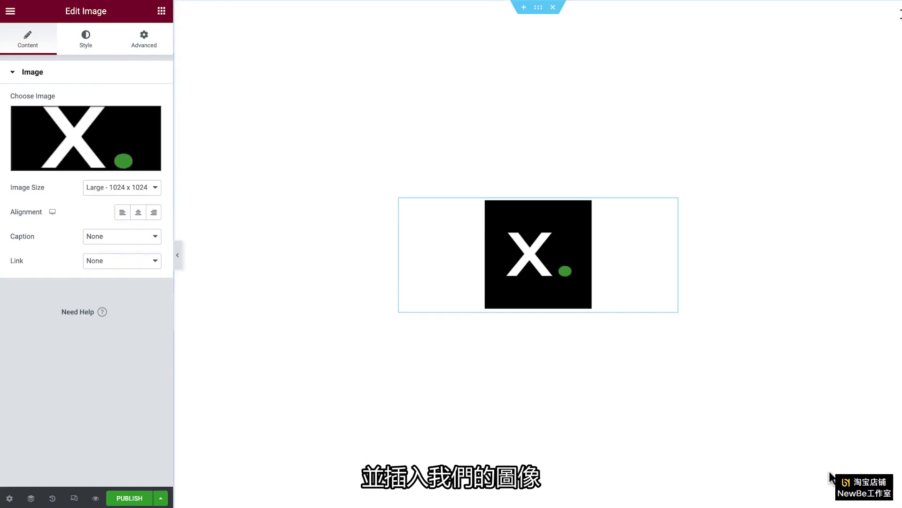
Step: Link the logo image to a custom URL using the Site URL dynamic tag
{"action": "left_click", "coordinate": [145, 266]}
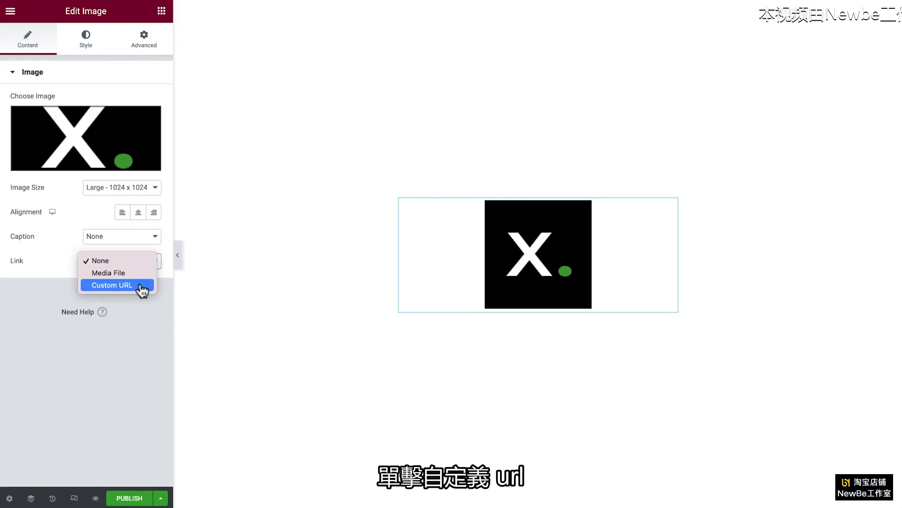
{"action": "left_click", "coordinate": [141, 287]}
{"action": "left_click", "coordinate": [153, 288]}
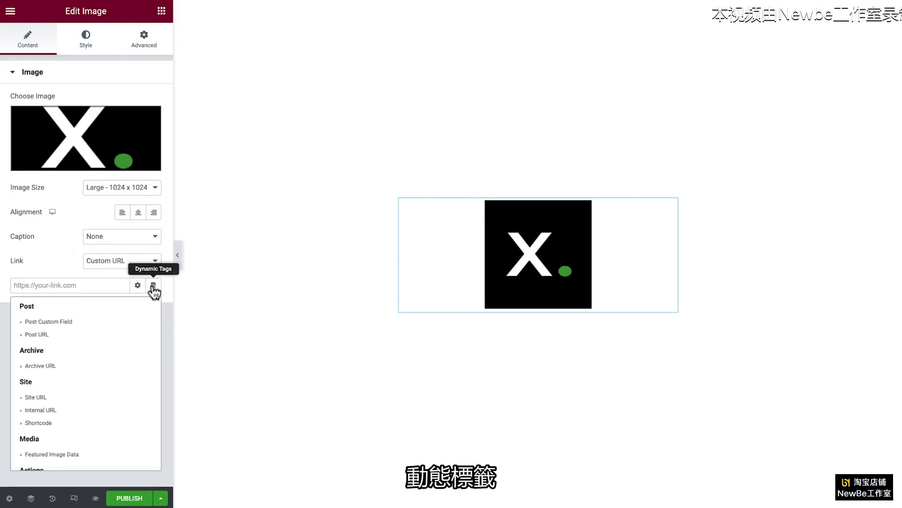
{"action": "left_click", "coordinate": [105, 400]}
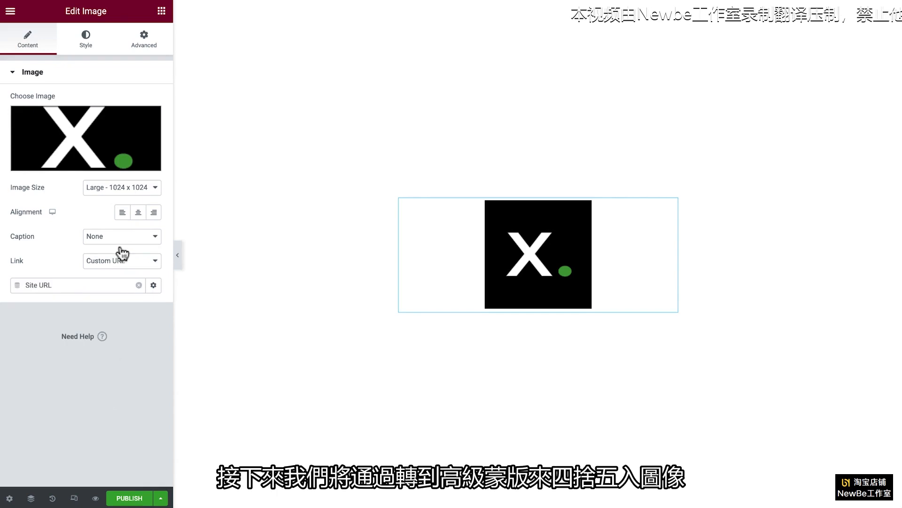
Step: Apply a Circle mask to the logo image
{"action": "left_click", "coordinate": [144, 42]}
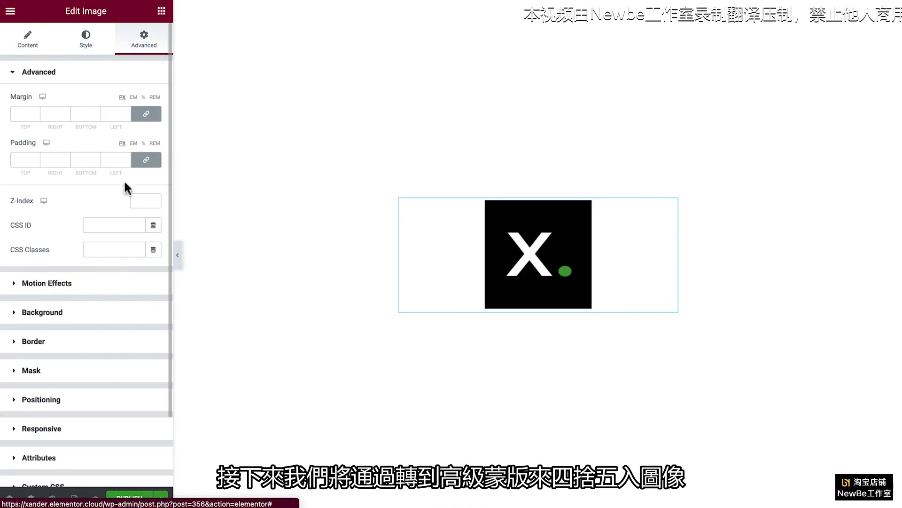
{"action": "left_click", "coordinate": [110, 371]}
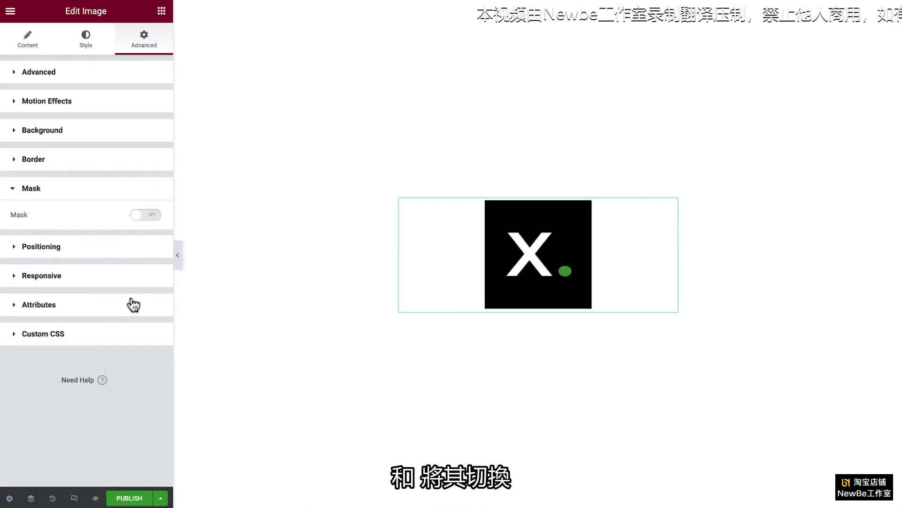
{"action": "left_click", "coordinate": [149, 218]}
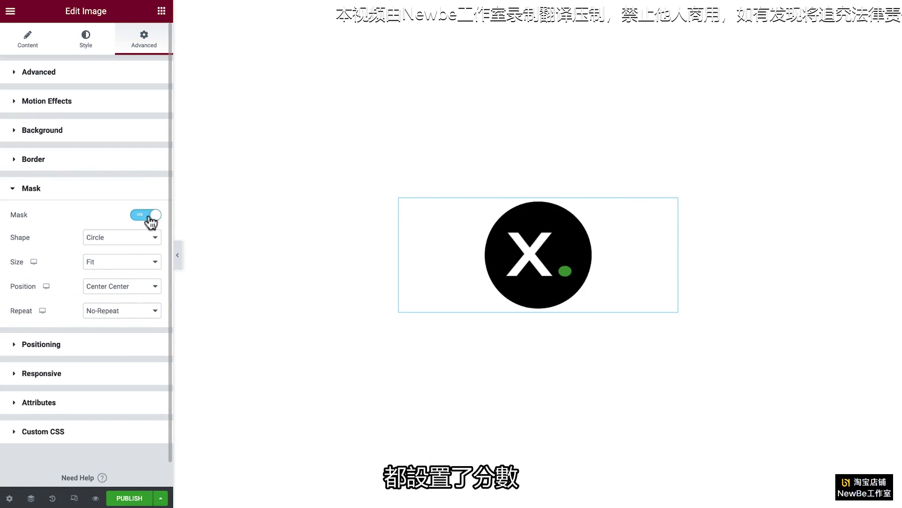
Step: Add a centered Button widget below the logo with the social media handle as text and the Instagram profile URL as link
{"action": "left_click", "coordinate": [161, 12]}
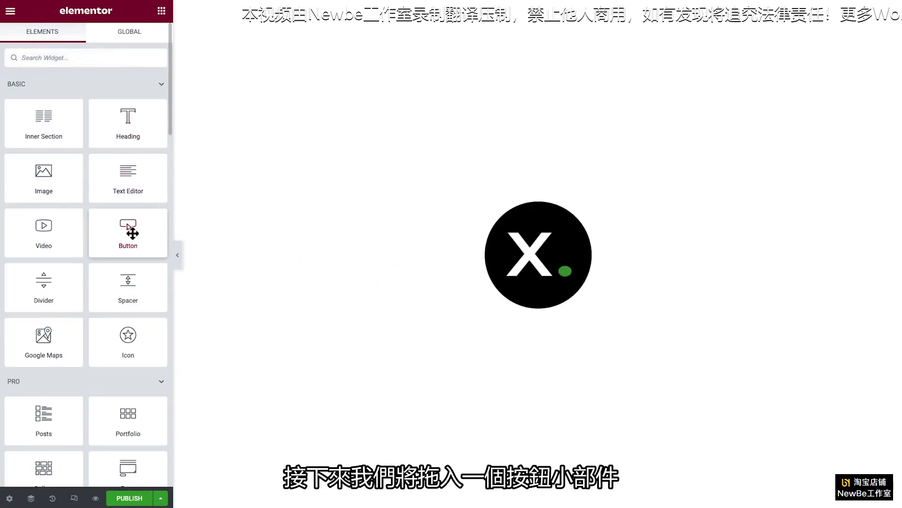
{"action": "left_click_drag", "start_coordinate": [130, 230], "coordinate": [503, 314]}
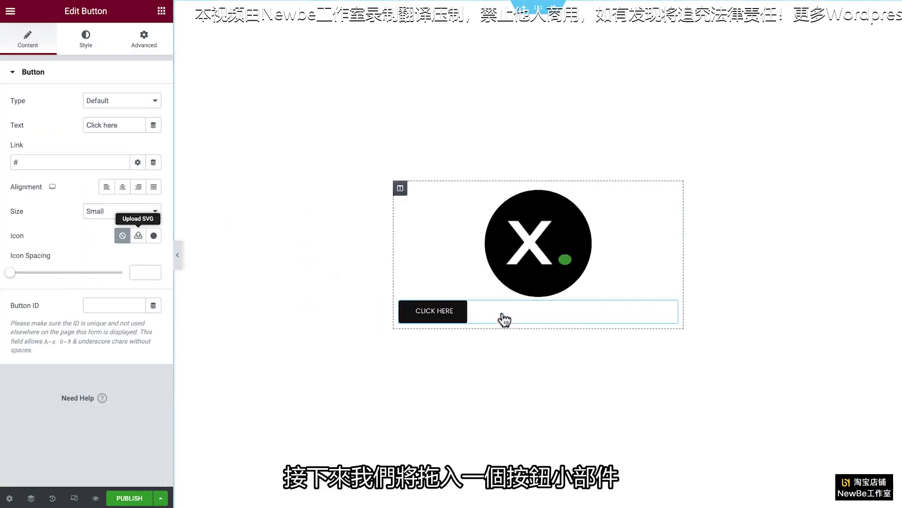
{"action": "triple_click", "coordinate": [134, 125]}
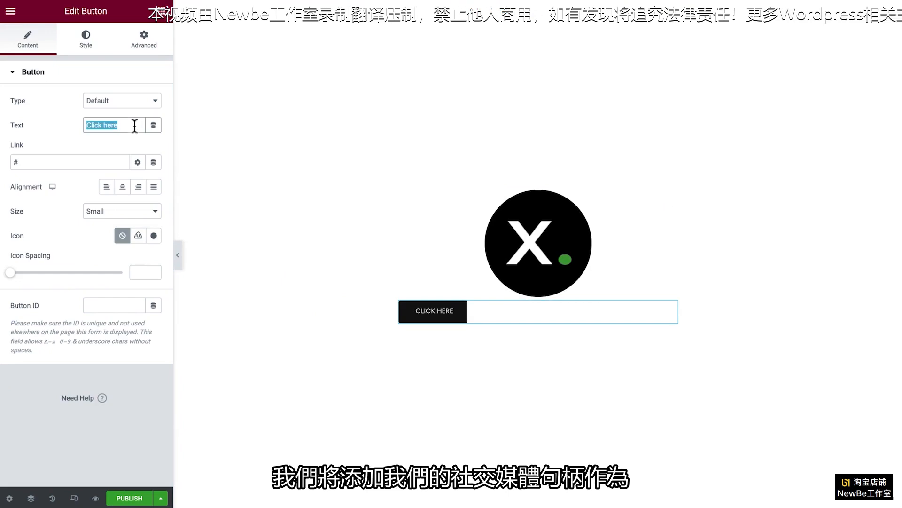
{"action": "left_click", "coordinate": [99, 163]}
{"action": "type", "text": "https://www.instagram.com/xanderbanks"}
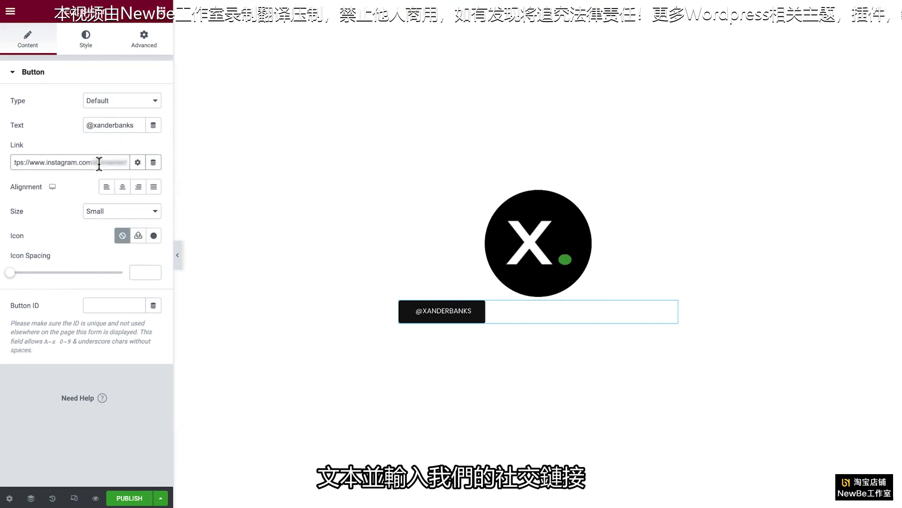
{"action": "left_click", "coordinate": [123, 187]}
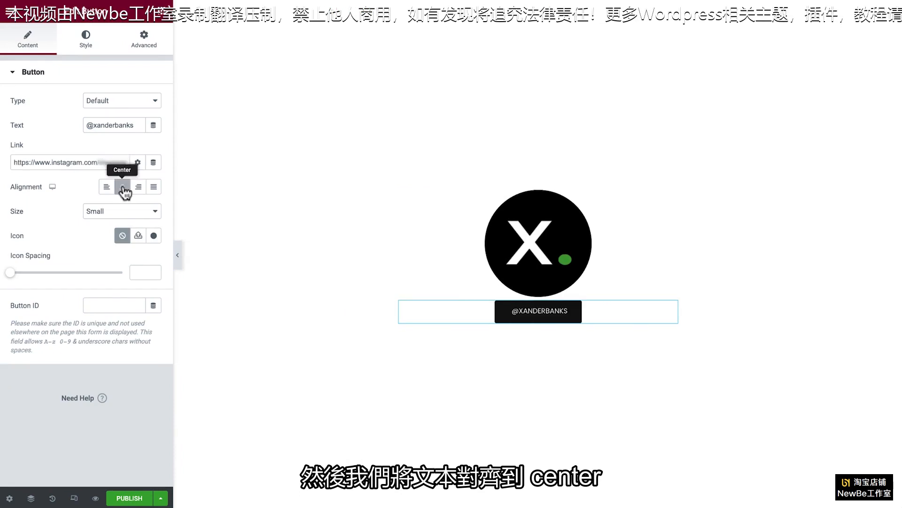
Step: Style the handle button with the global Text typography and a border radius of 50 px on all corners
{"action": "left_click", "coordinate": [91, 47]}
{"action": "left_click", "coordinate": [138, 100]}
{"action": "left_click", "coordinate": [109, 225]}
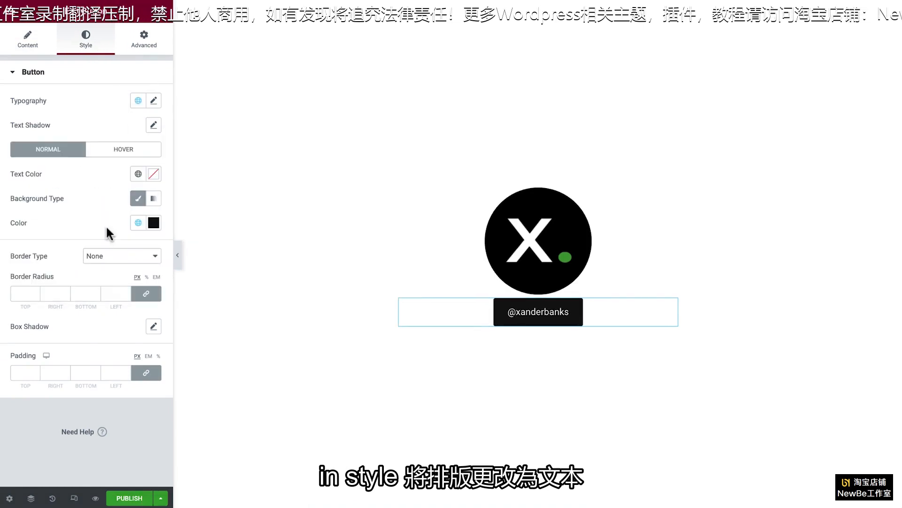
{"action": "left_click", "coordinate": [117, 293]}
{"action": "type", "text": "50"}
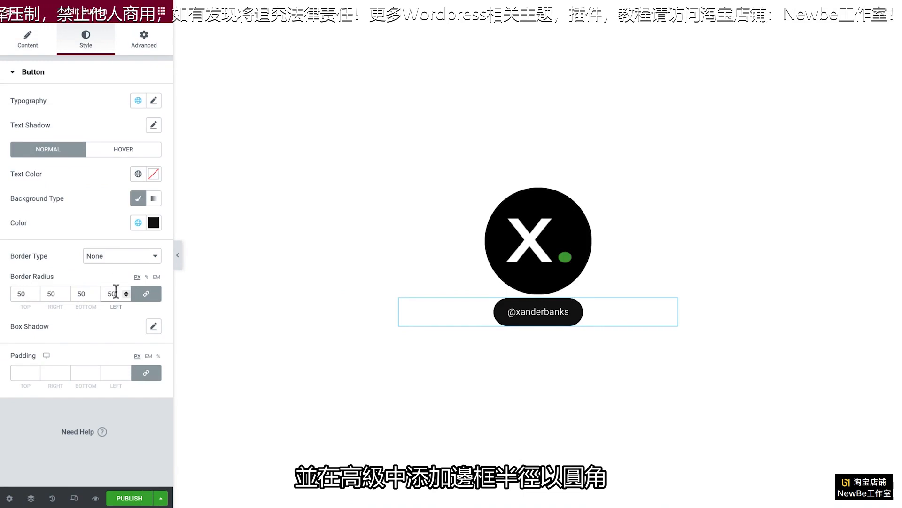
Step: Unlink the handle button's padding values and set the top to 15 px and the bottom to 40 px
{"action": "left_click", "coordinate": [148, 46]}
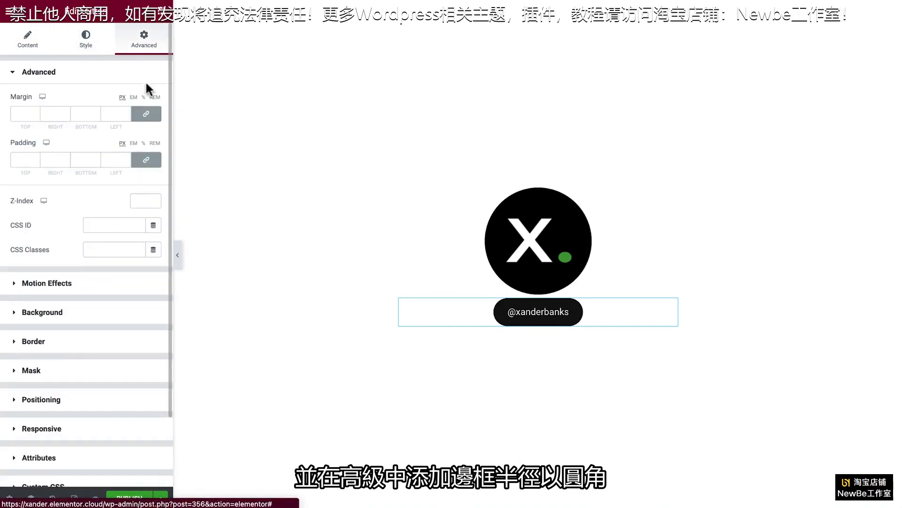
{"action": "left_click", "coordinate": [146, 160]}
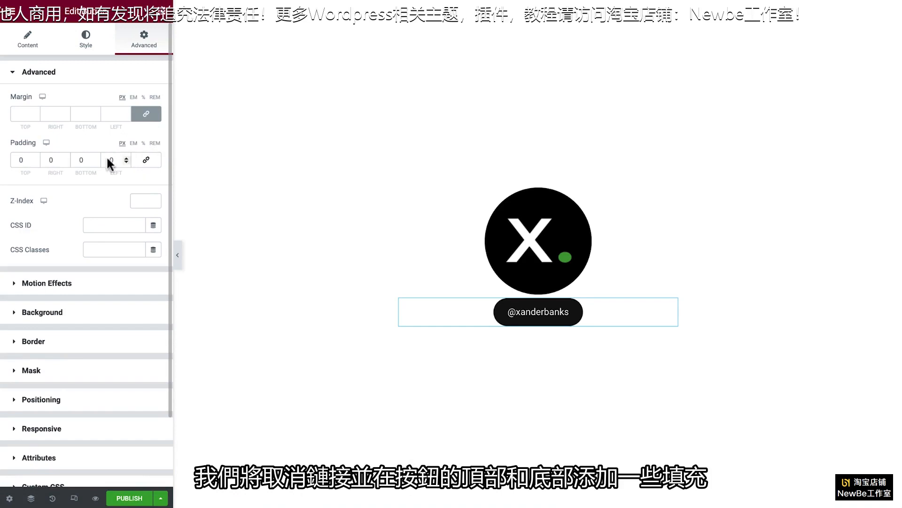
{"action": "left_click", "coordinate": [24, 160]}
{"action": "type", "text": "15"}
{"action": "key", "text": "Tab"}
{"action": "key", "text": "Tab"}
{"action": "type", "text": "40"}
{"action": "key", "text": "Tab"}
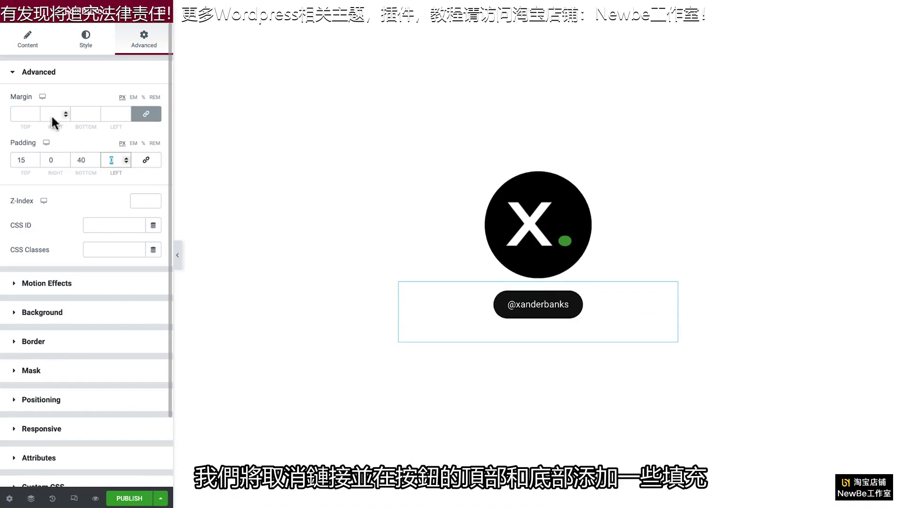
Step: Add another Button widget below the handle button with the text "Free Travel Checklist ✈️"
{"action": "left_click", "coordinate": [161, 20]}
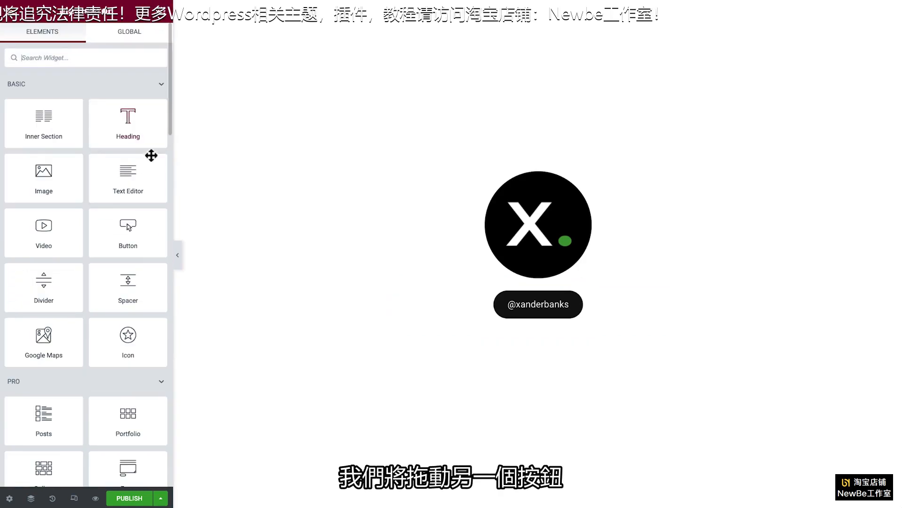
{"action": "left_click_drag", "start_coordinate": [128, 228], "coordinate": [508, 340]}
{"action": "triple_click", "coordinate": [133, 125]}
{"action": "type", "text": "Free Travel Checklist ✈"}
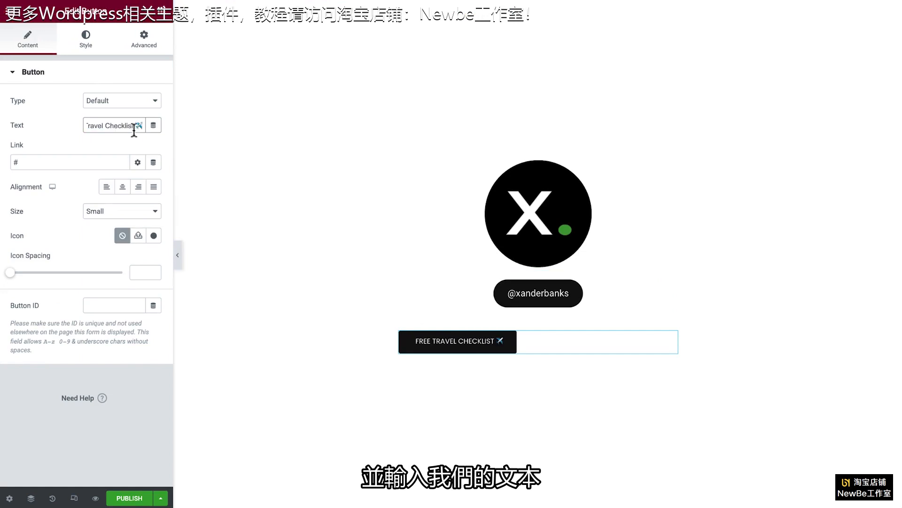
Step: Link the Free Travel Checklist button to the Checklist media item through a dynamic Internal URL, and set its alignment to Justified
{"action": "left_click", "coordinate": [153, 162]}
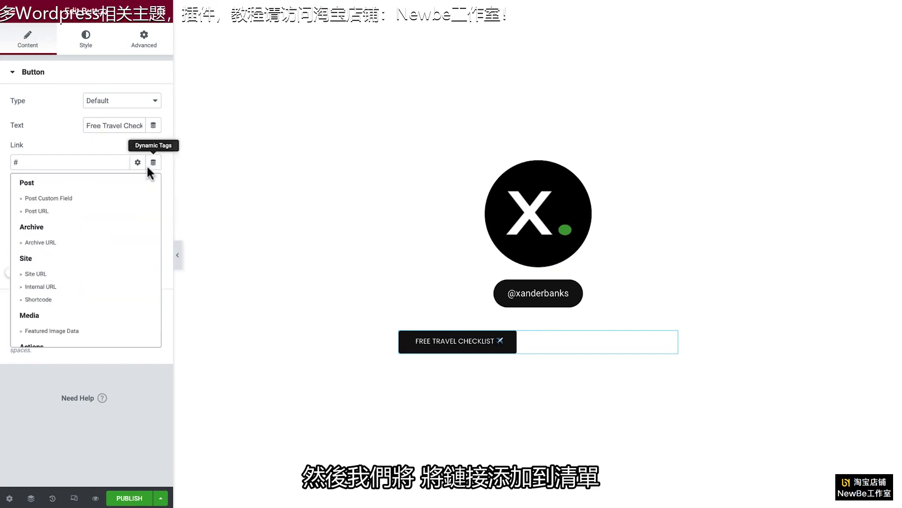
{"action": "left_click", "coordinate": [88, 288]}
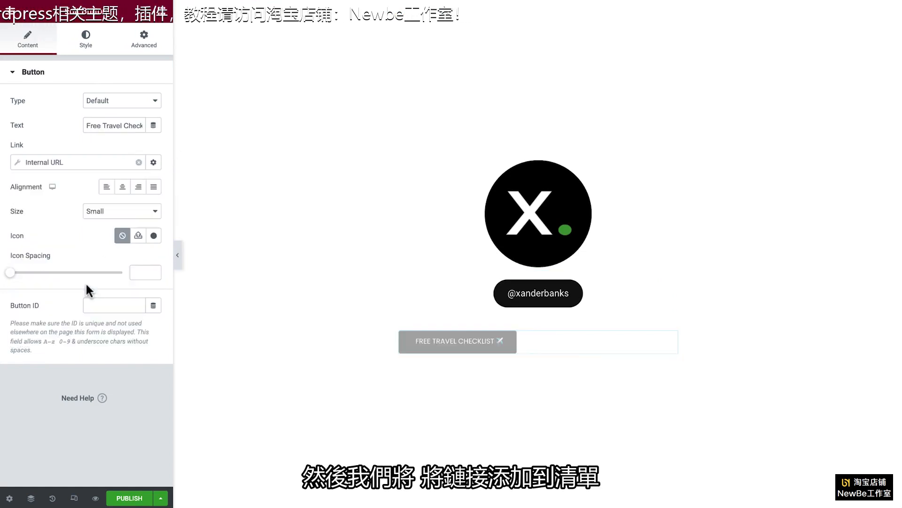
{"action": "left_click", "coordinate": [17, 163]}
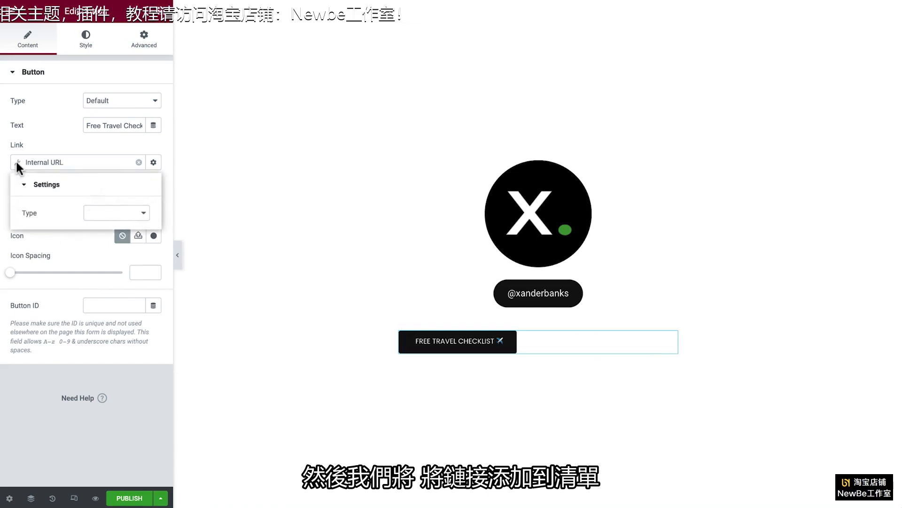
{"action": "left_click", "coordinate": [84, 213]}
{"action": "left_click", "coordinate": [111, 238]}
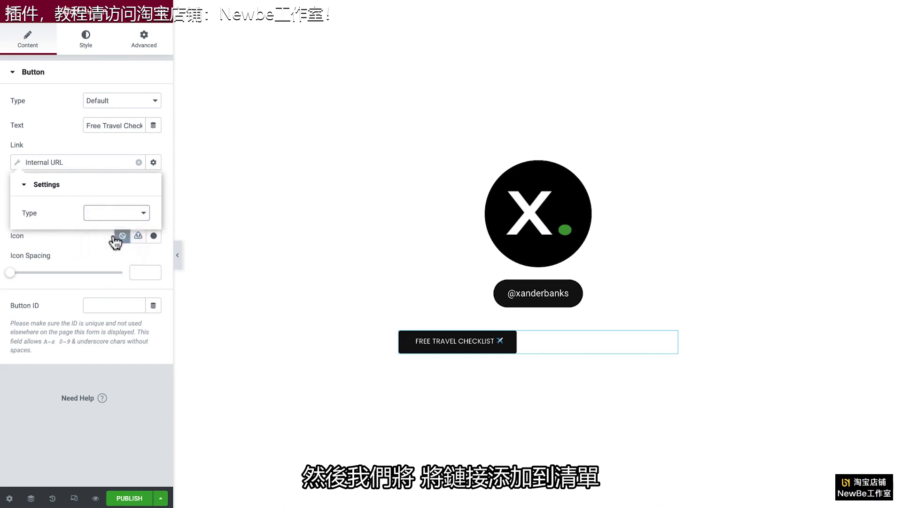
{"action": "left_click", "coordinate": [109, 253]}
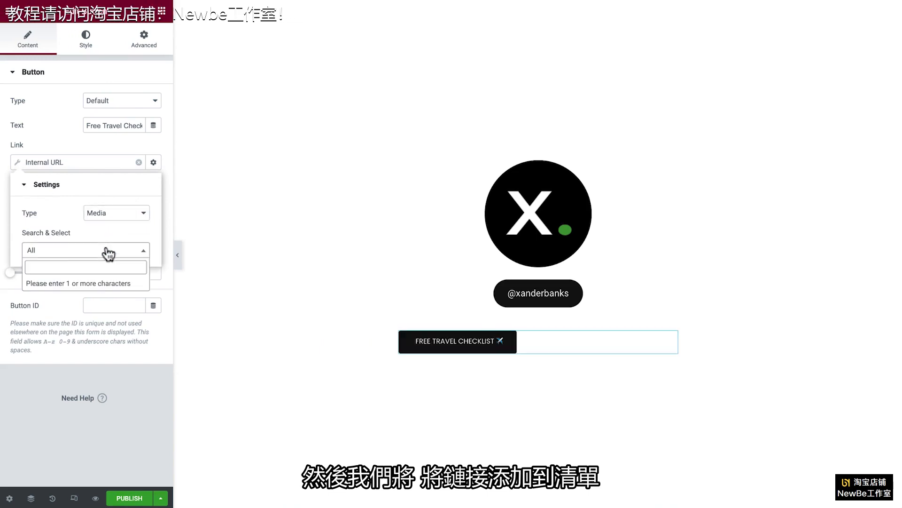
{"action": "type", "text": "check"}
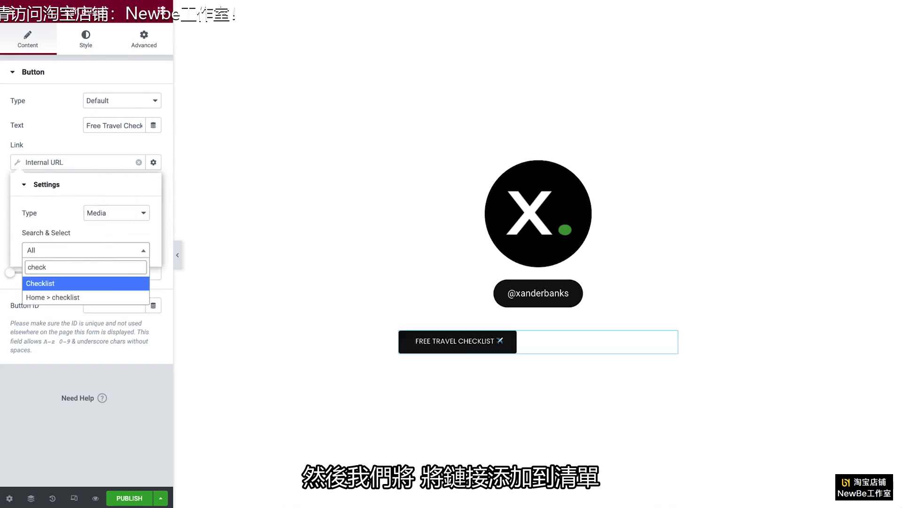
{"action": "left_click", "coordinate": [108, 285]}
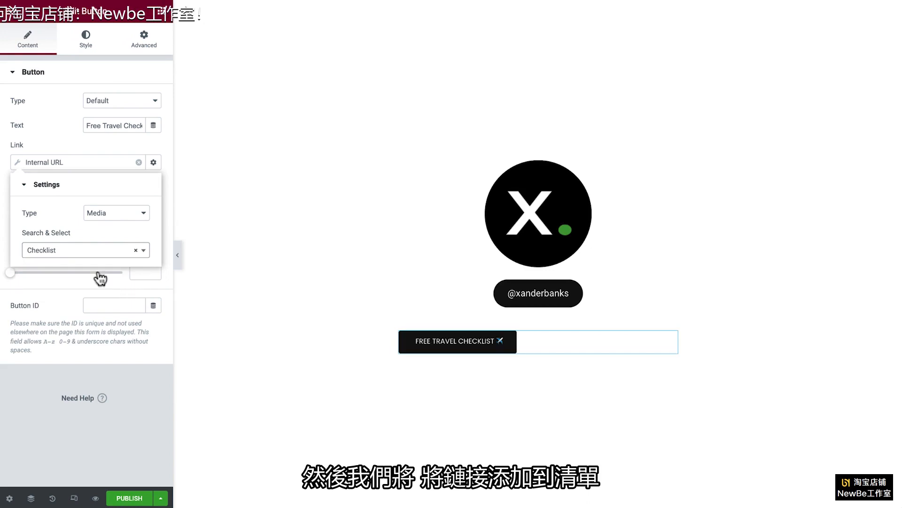
{"action": "left_click", "coordinate": [19, 166]}
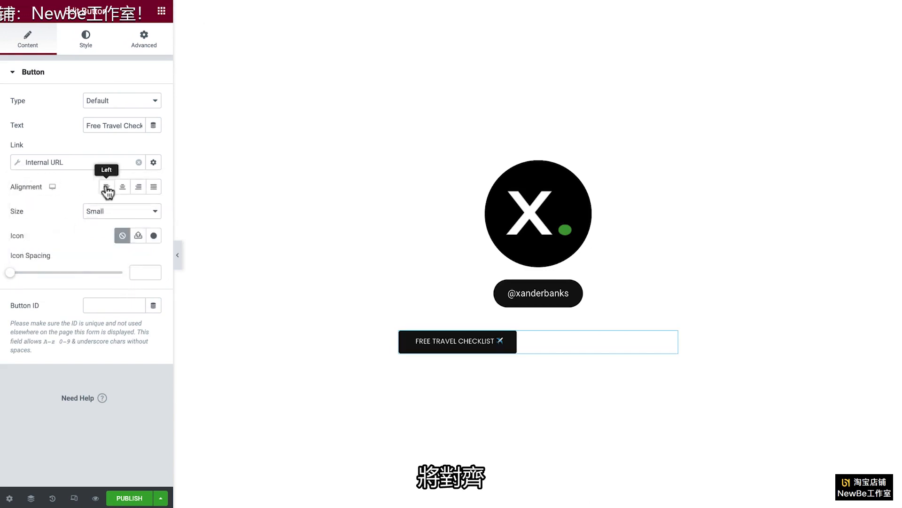
{"action": "left_click", "coordinate": [153, 188]}
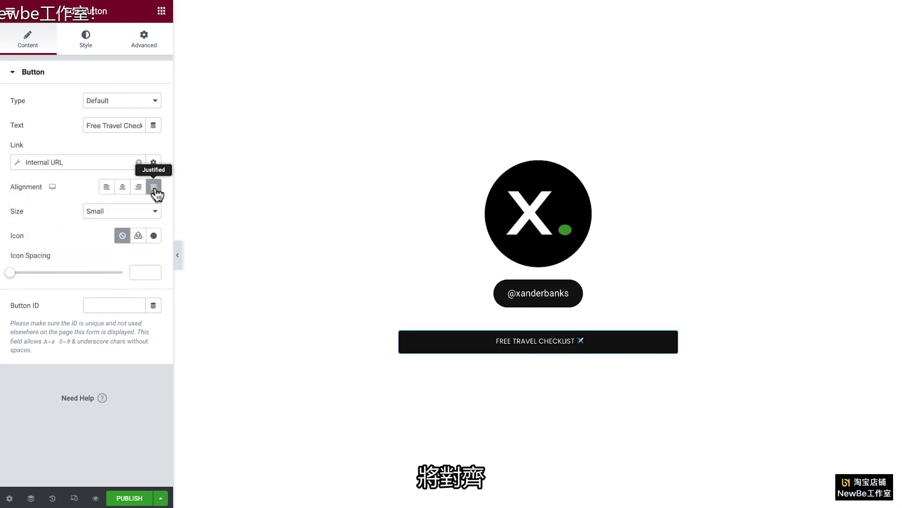
Step: Set the checklist button's normal text color to the global Primary color and its background to Full Transparency
{"action": "left_click", "coordinate": [90, 47]}
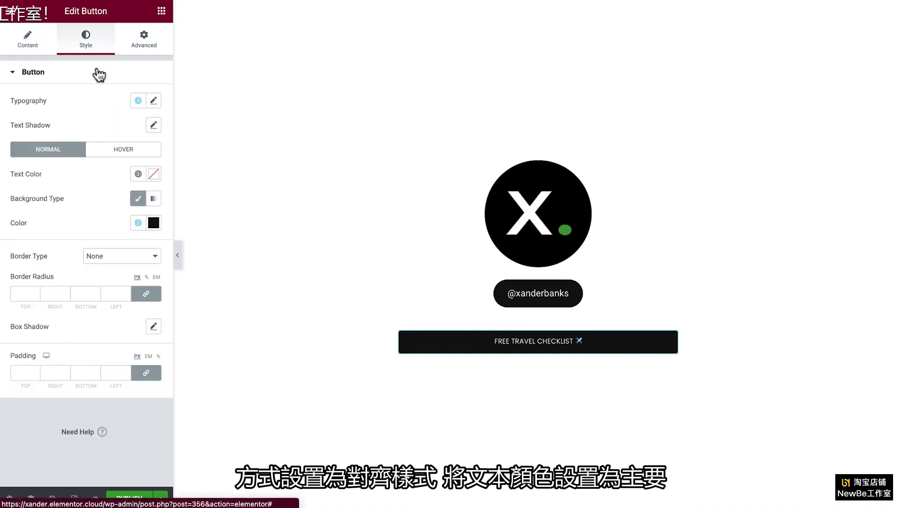
{"action": "left_click", "coordinate": [139, 174]}
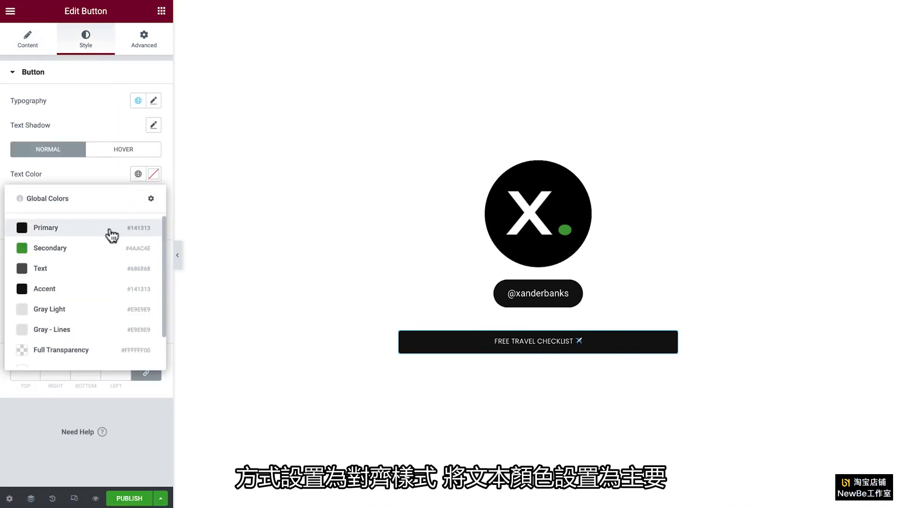
{"action": "left_click", "coordinate": [112, 234]}
{"action": "left_click", "coordinate": [138, 222]}
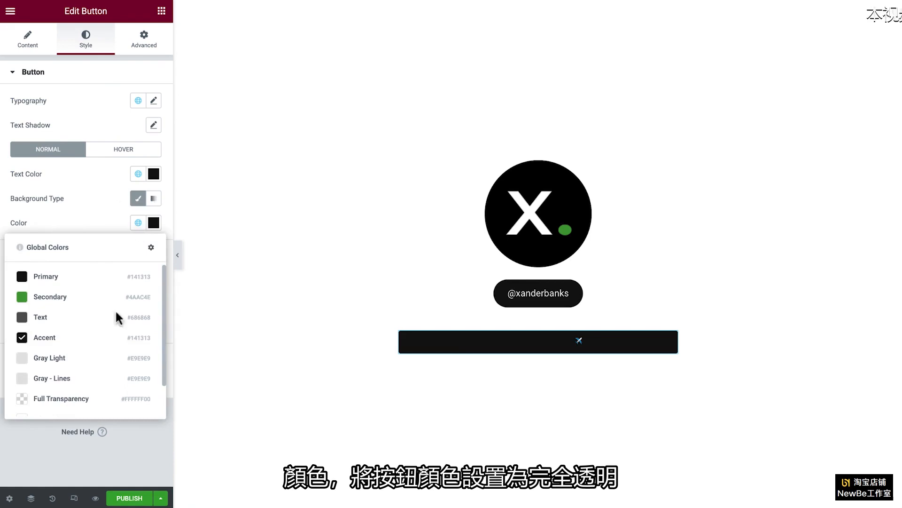
{"action": "left_click", "coordinate": [98, 399]}
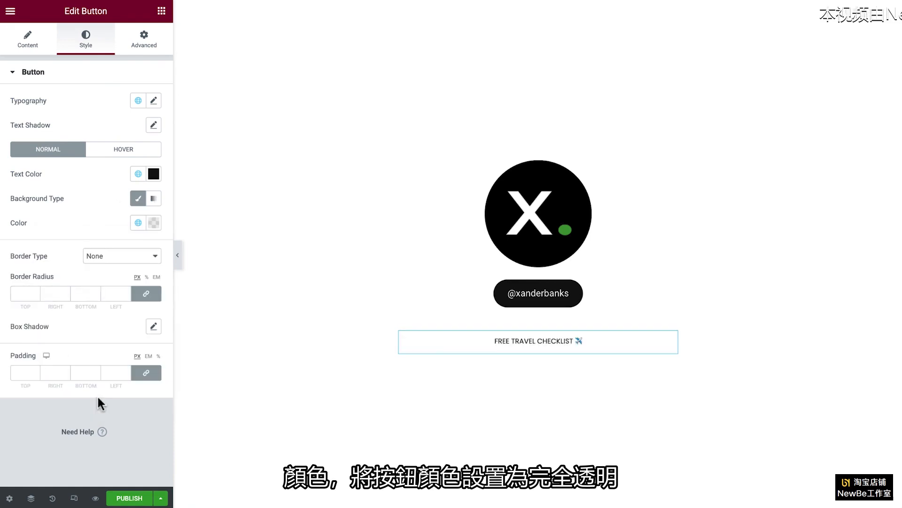
Step: Set the checklist button's hover text color to White Element and its hover background to the global Accent color
{"action": "left_click", "coordinate": [124, 150]}
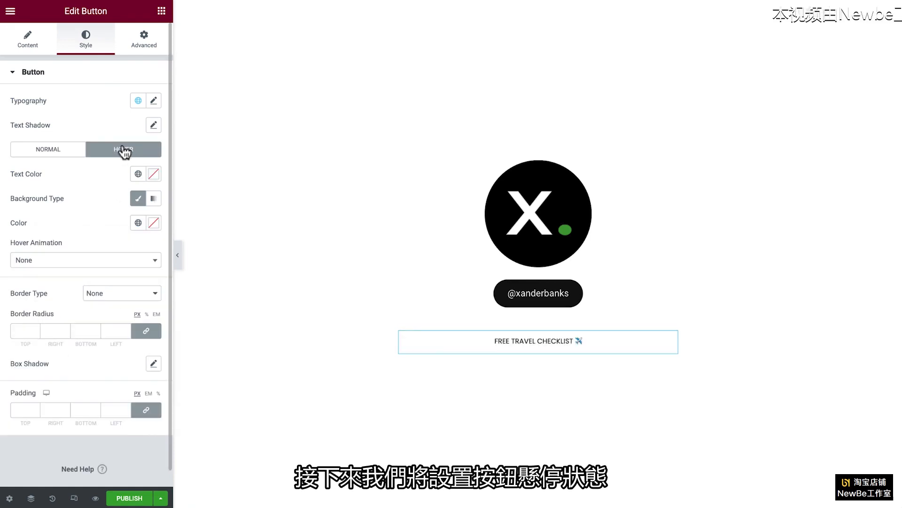
{"action": "left_click", "coordinate": [139, 174]}
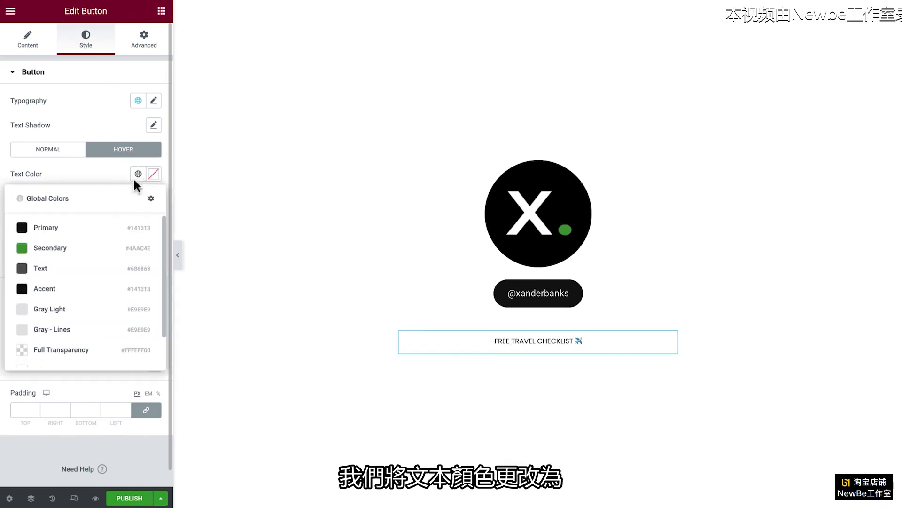
{"action": "scroll", "coordinate": [116, 340], "scroll_direction": "down", "scroll_amount": 1}
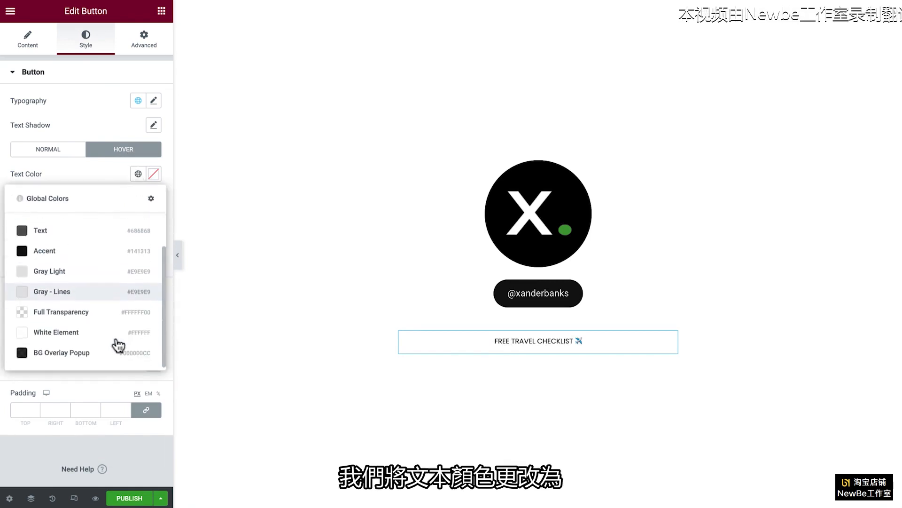
{"action": "left_click", "coordinate": [116, 337]}
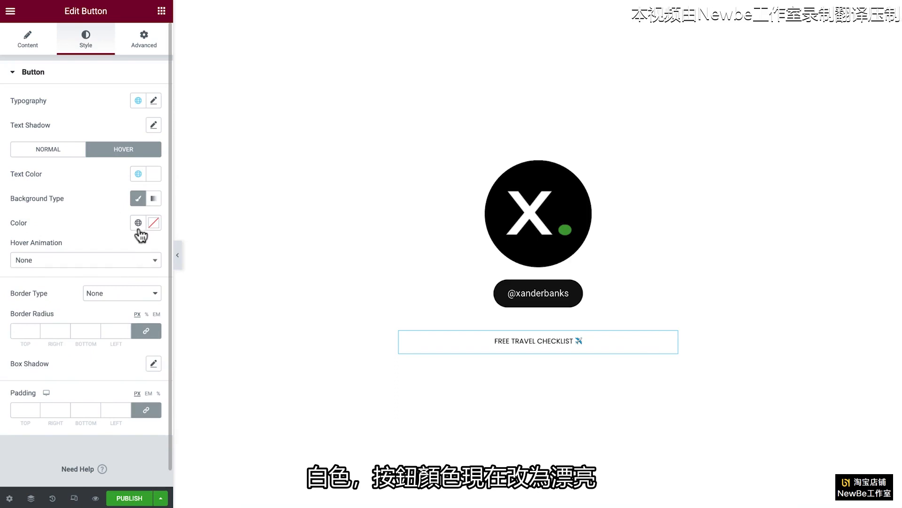
{"action": "left_click", "coordinate": [138, 223]}
{"action": "left_click", "coordinate": [97, 339]}
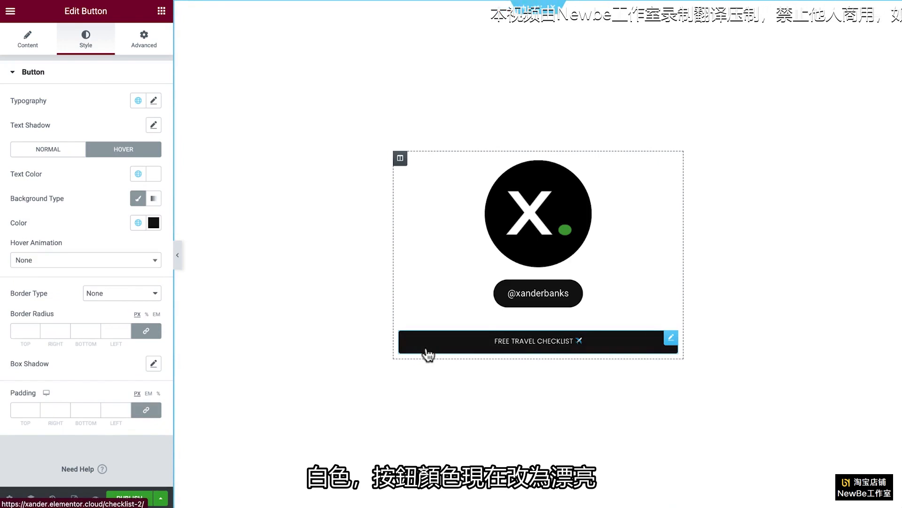
Step: Give the checklist button a solid border of width 1 in the global Accent color, with a border radius of 0 px
{"action": "left_click", "coordinate": [147, 294]}
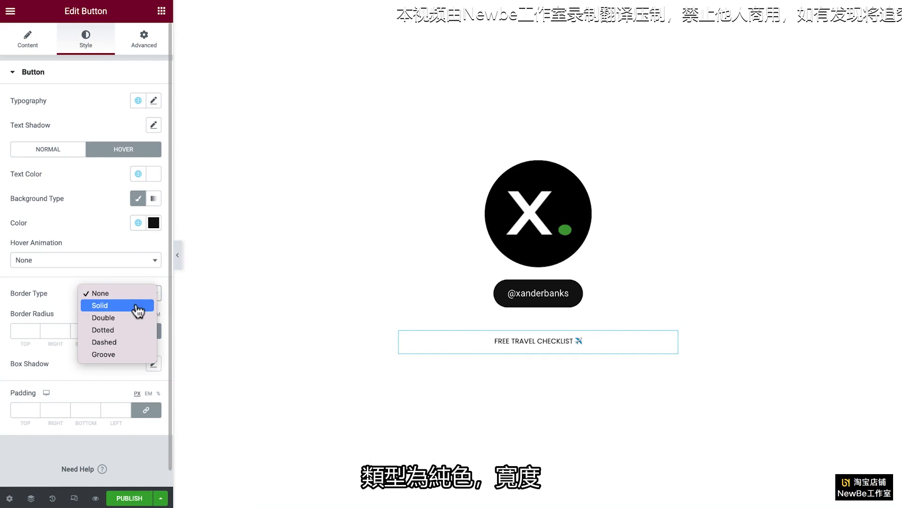
{"action": "left_click", "coordinate": [137, 306]}
{"action": "left_click", "coordinate": [116, 355]}
{"action": "type", "text": "1"}
{"action": "left_click", "coordinate": [137, 388]}
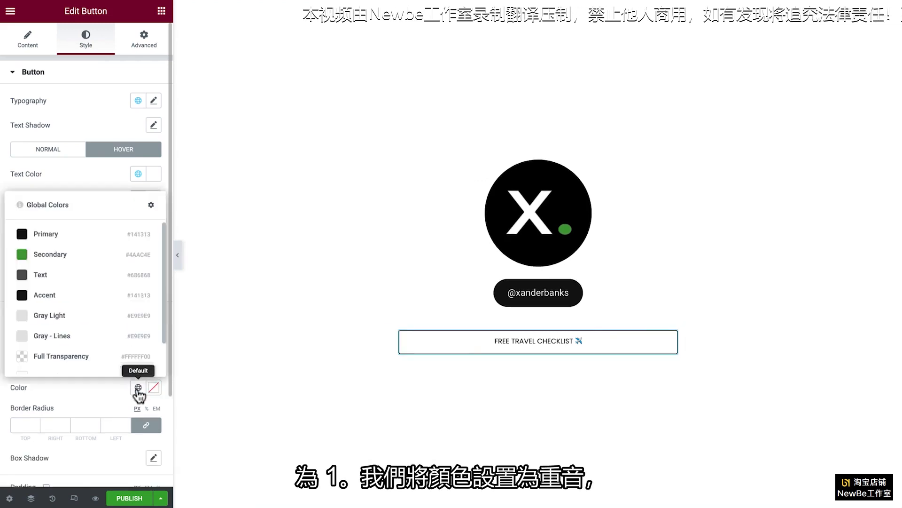
{"action": "left_click", "coordinate": [96, 254]}
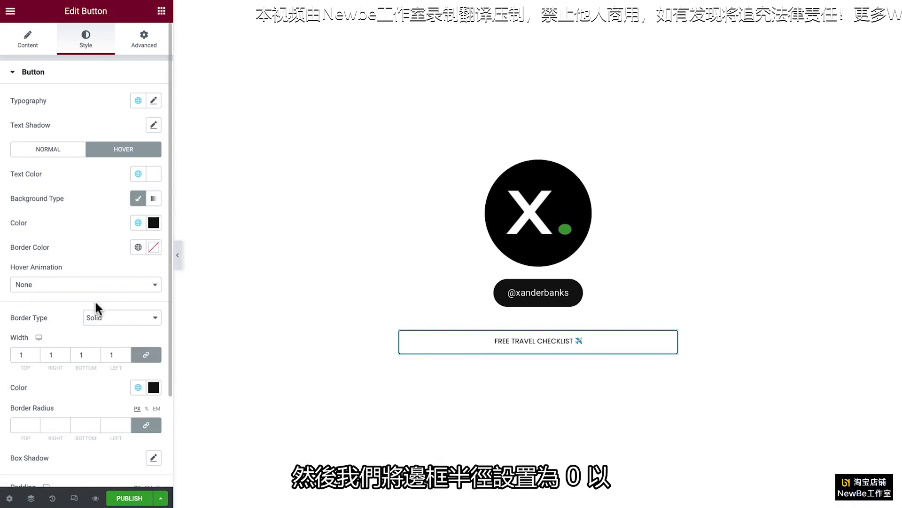
{"action": "left_click", "coordinate": [114, 425]}
{"action": "type", "text": "0"}
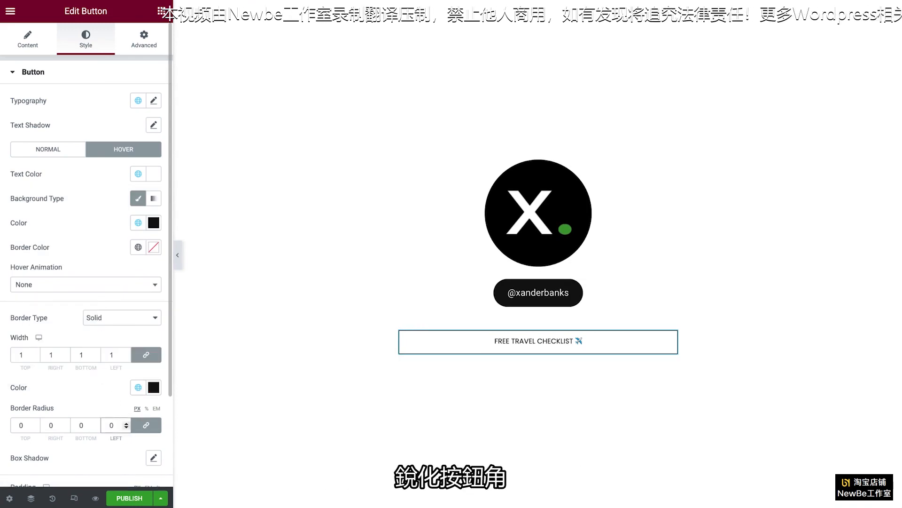
Step: Unlink the checklist button's padding values and set top and bottom to 16 px and right and left to 50 px
{"action": "scroll", "coordinate": [86, 254], "scroll_direction": "down", "scroll_amount": 2}
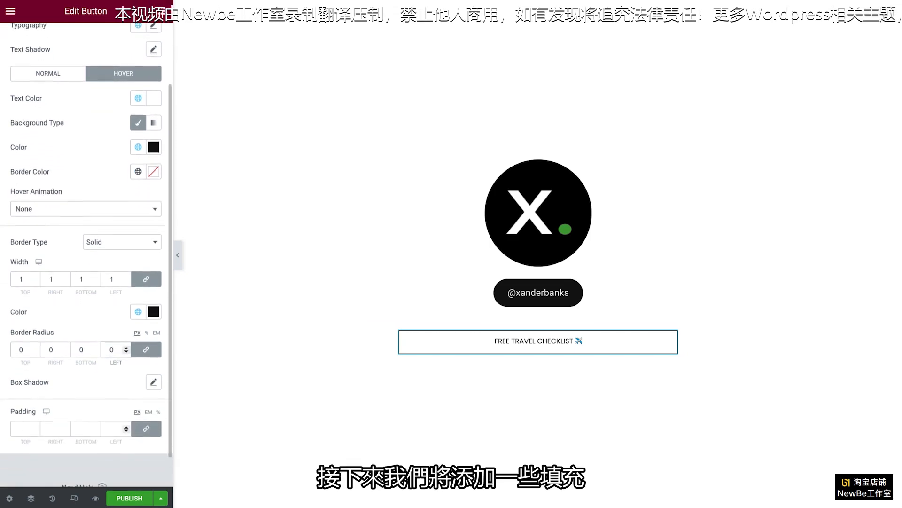
{"action": "scroll", "coordinate": [113, 425], "scroll_direction": "down", "scroll_amount": 1}
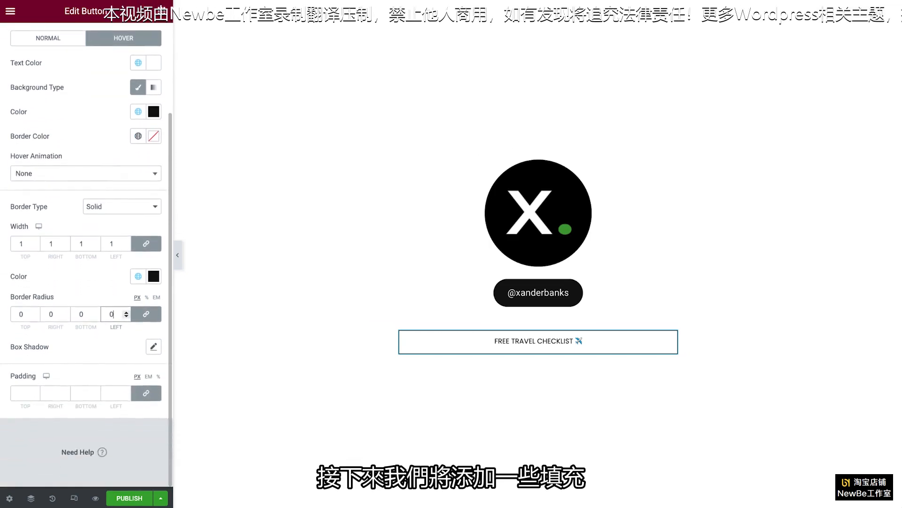
{"action": "left_click", "coordinate": [145, 400]}
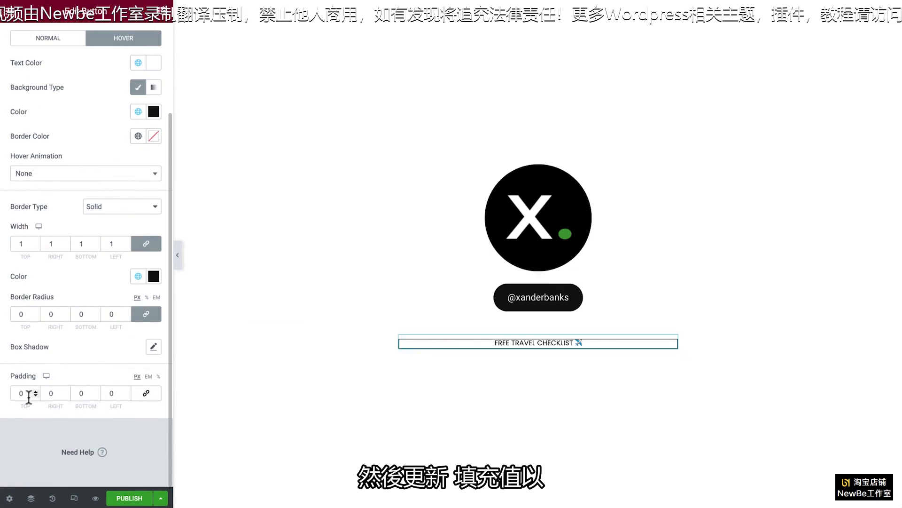
{"action": "type", "text": "16"}
{"action": "key", "text": "Tab"}
{"action": "type", "text": "50"}
{"action": "key", "text": "Tab"}
{"action": "type", "text": "16"}
{"action": "key", "text": "Tab"}
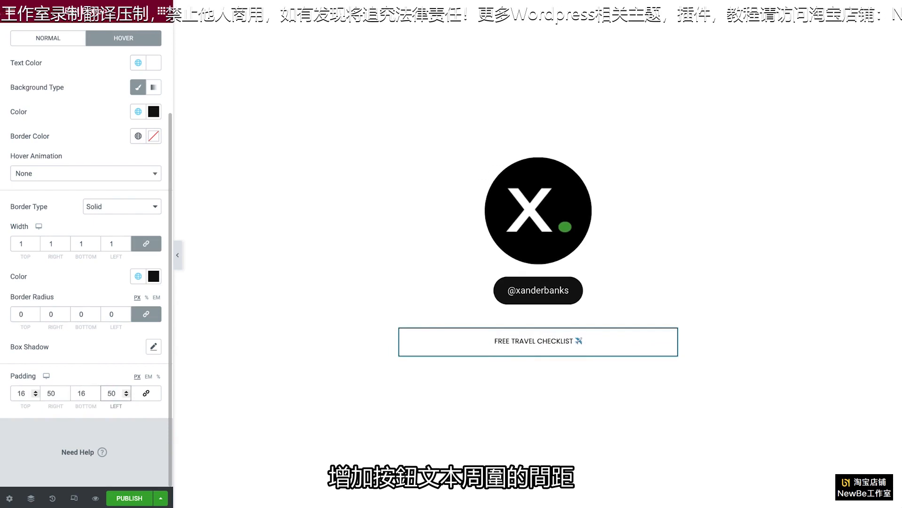
Step: Unlink the checklist button's margin values and set the bottom margin to 20 px
{"action": "scroll", "coordinate": [85, 259], "scroll_direction": "up", "scroll_amount": 3}
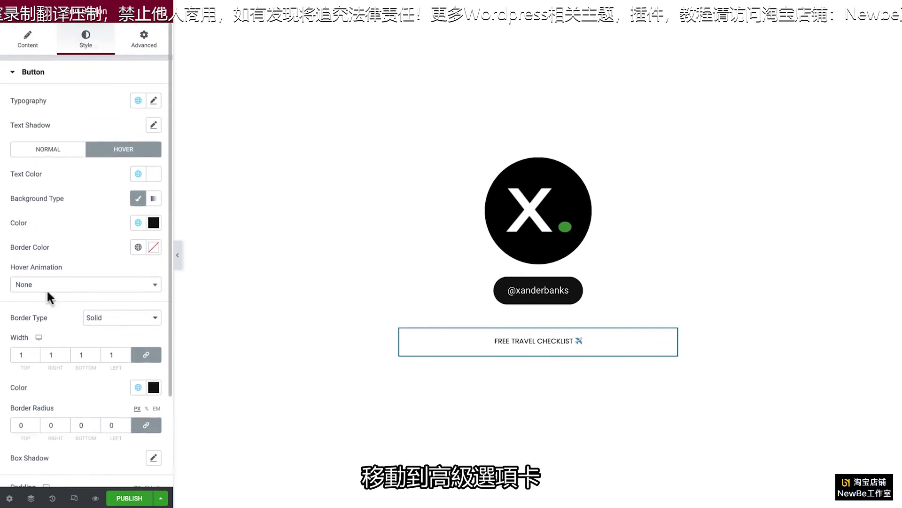
{"action": "left_click", "coordinate": [144, 45]}
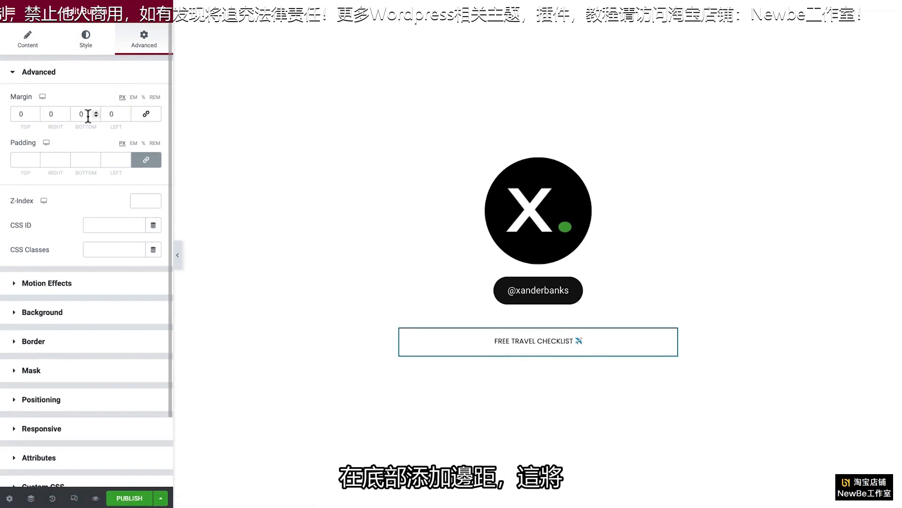
{"action": "key", "text": "BackSpace"}
{"action": "type", "text": "20"}
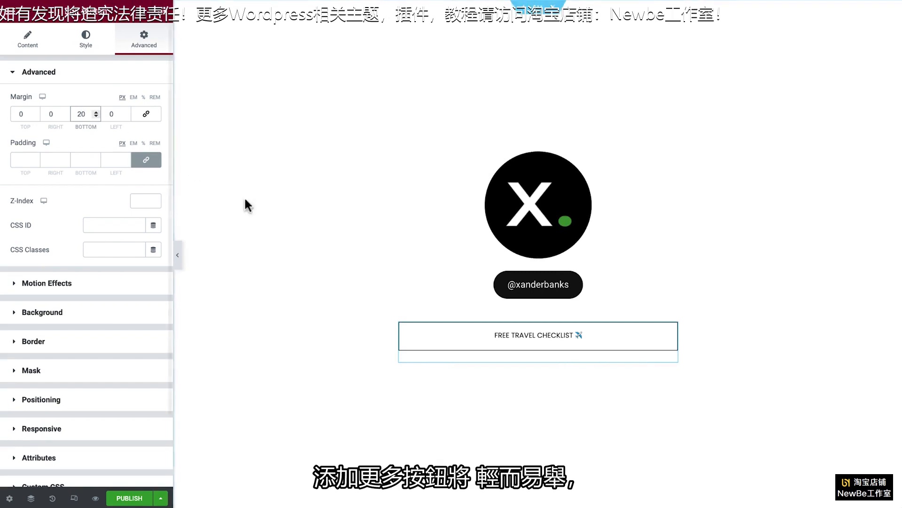
Step: Duplicate the Free Travel Checklist button three times to make a stack of four link buttons
{"action": "right_click", "coordinate": [453, 347]}
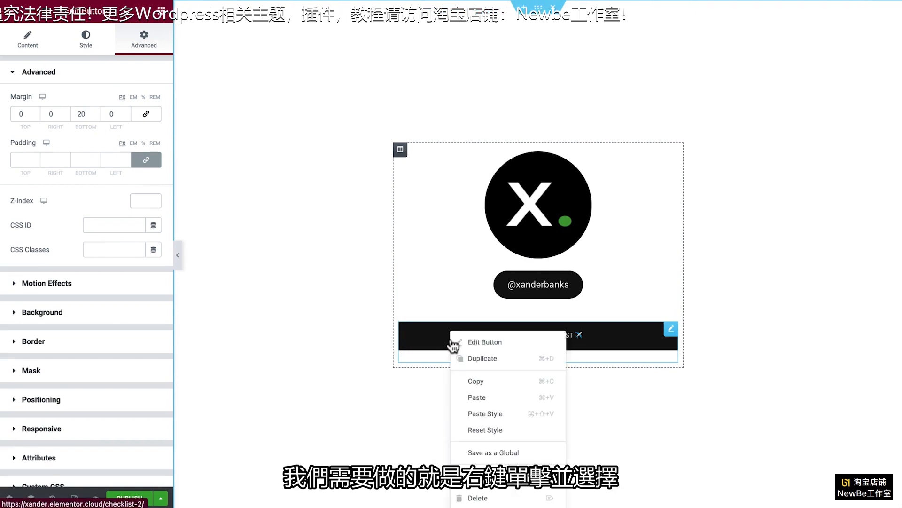
{"action": "left_click", "coordinate": [519, 362]}
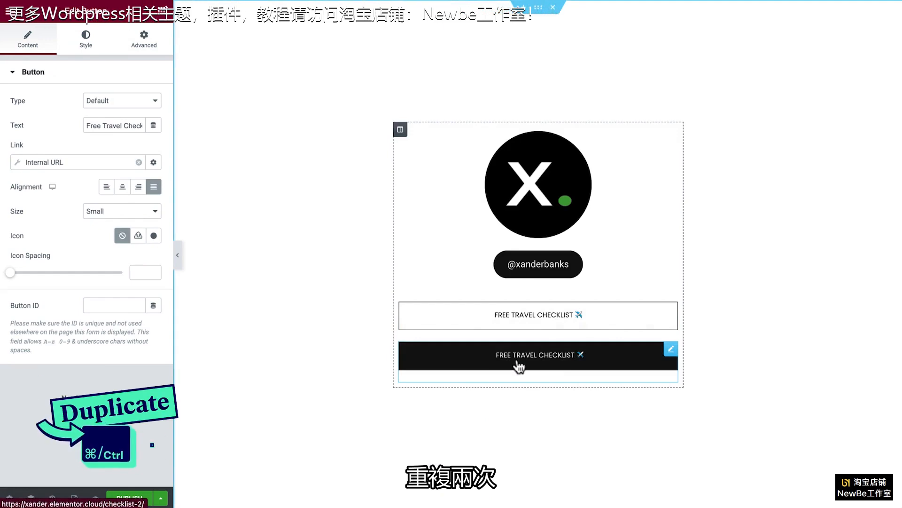
{"action": "key", "text": "ctrl+d"}
{"action": "key", "text": "ctrl+d"}
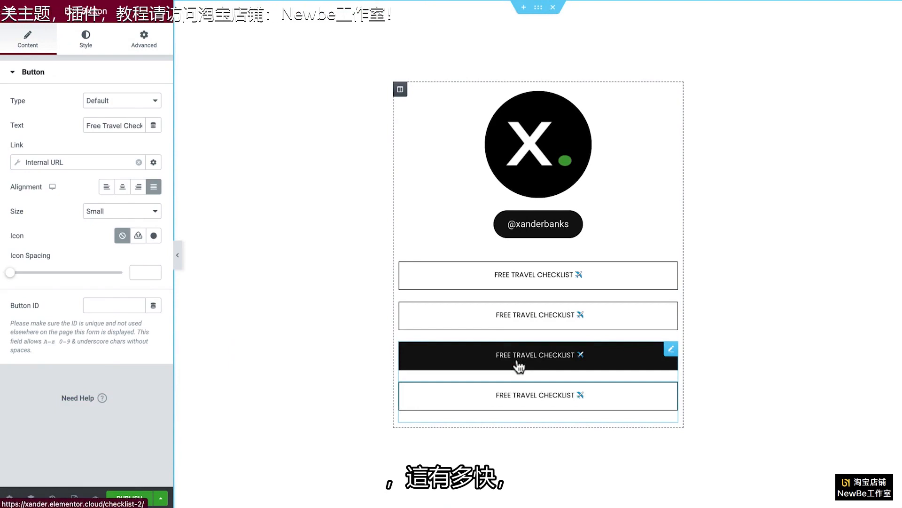
Step: Retitle the second button Digital Nomad E-book 📗 and the third Tribe Community 👍, replacing their internal links with a website URL and a Facebook group URL
{"action": "left_click", "coordinate": [670, 309]}
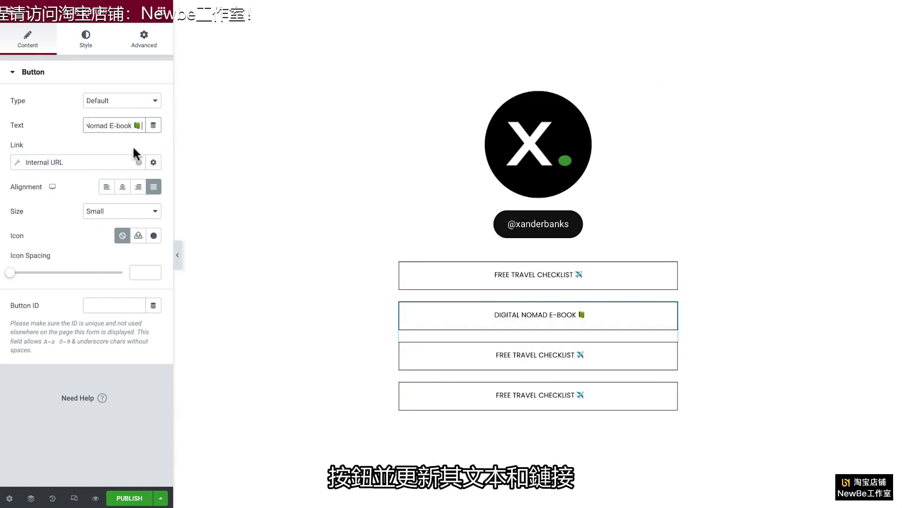
{"action": "left_click", "coordinate": [138, 162]}
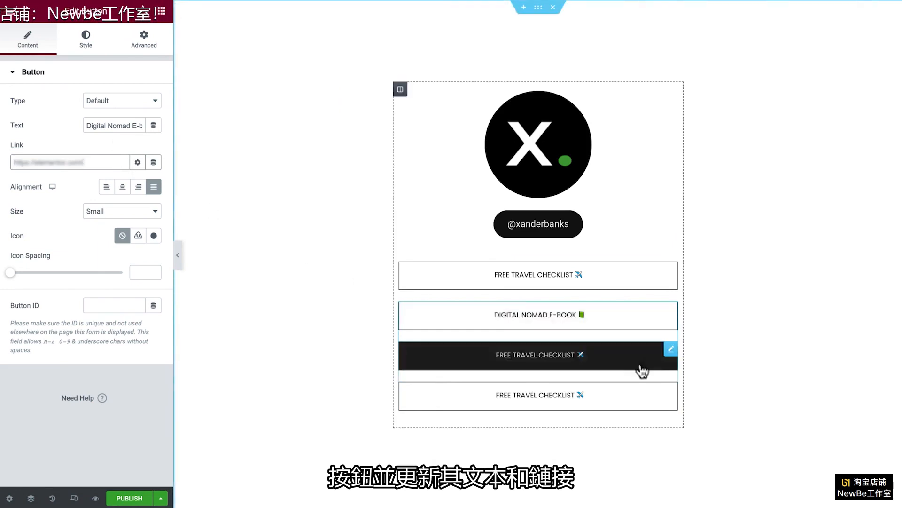
{"action": "left_click", "coordinate": [661, 371]}
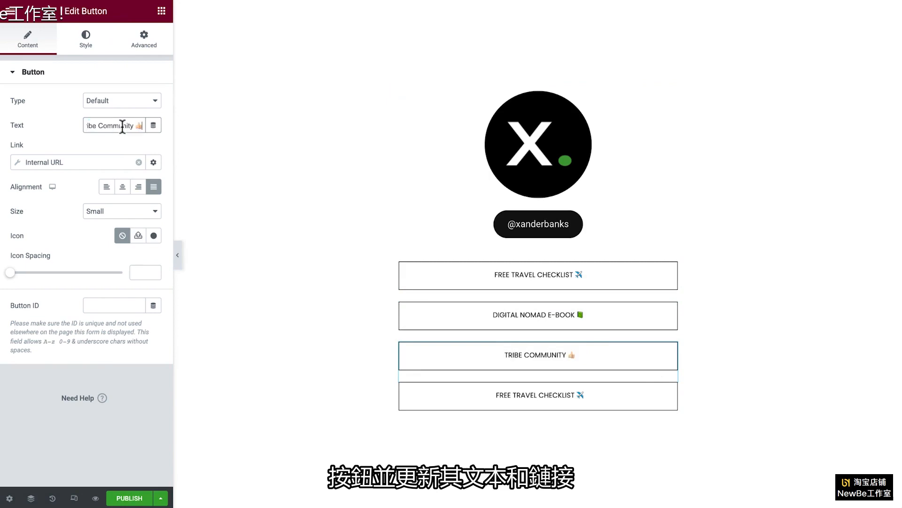
{"action": "left_click", "coordinate": [139, 162]}
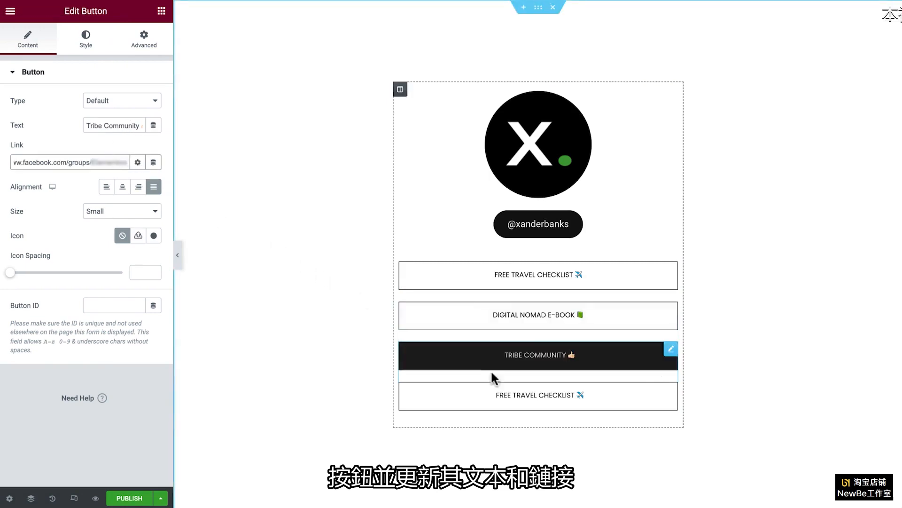
Step: Retitle the fourth button My Adventures Blog ✍️ and point its internal link to the Adventures category of type Taxonomy
{"action": "left_click", "coordinate": [512, 397]}
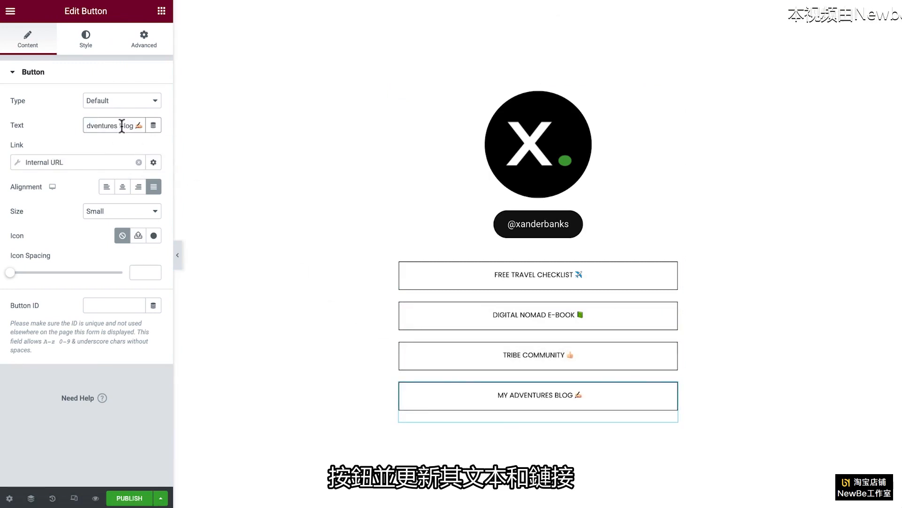
{"action": "left_click", "coordinate": [16, 163]}
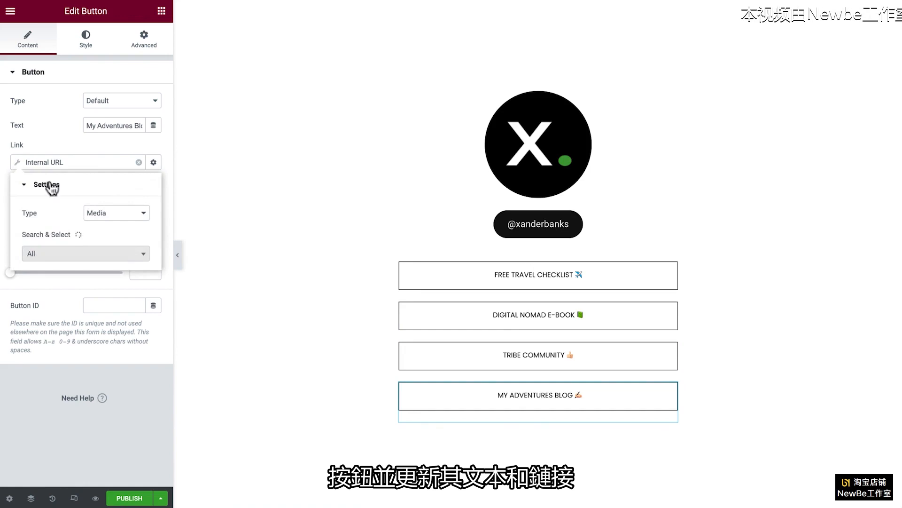
{"action": "left_click", "coordinate": [118, 218]}
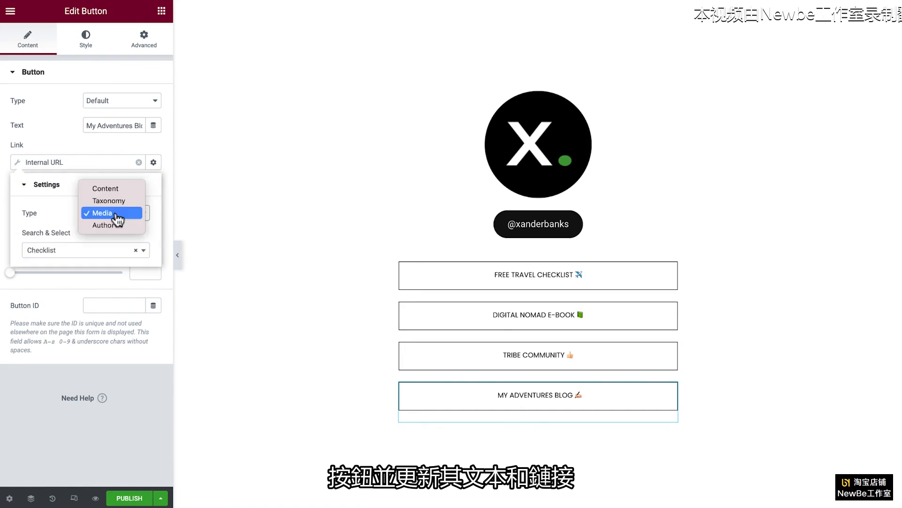
{"action": "left_click", "coordinate": [119, 201]}
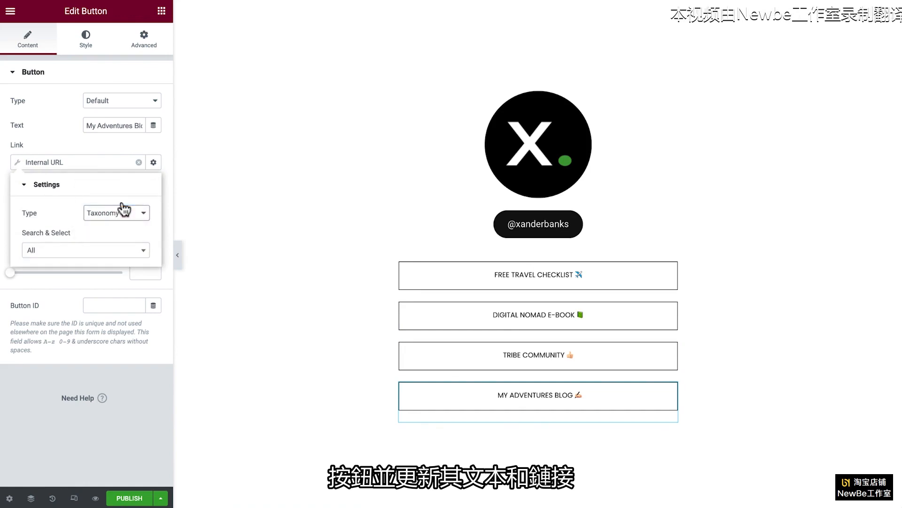
{"action": "left_click", "coordinate": [120, 250]}
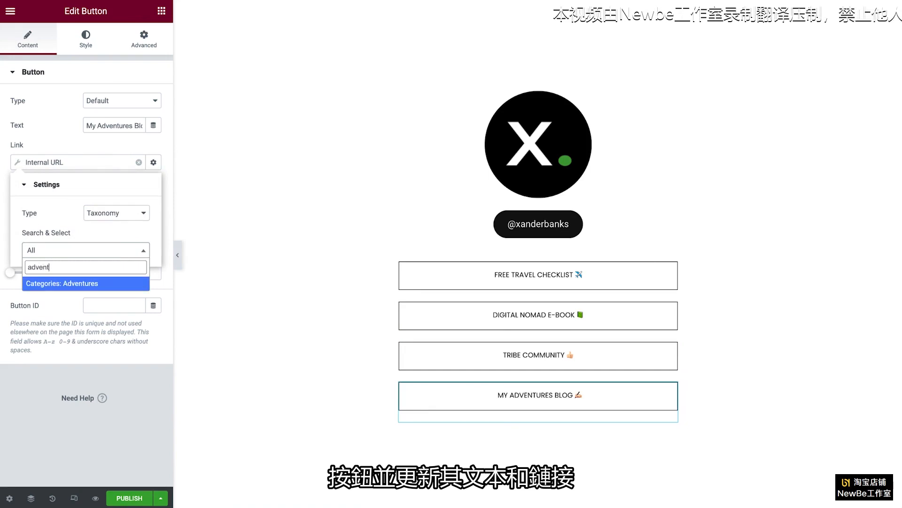
{"action": "key", "text": "Return"}
{"action": "left_click", "coordinate": [19, 164]}
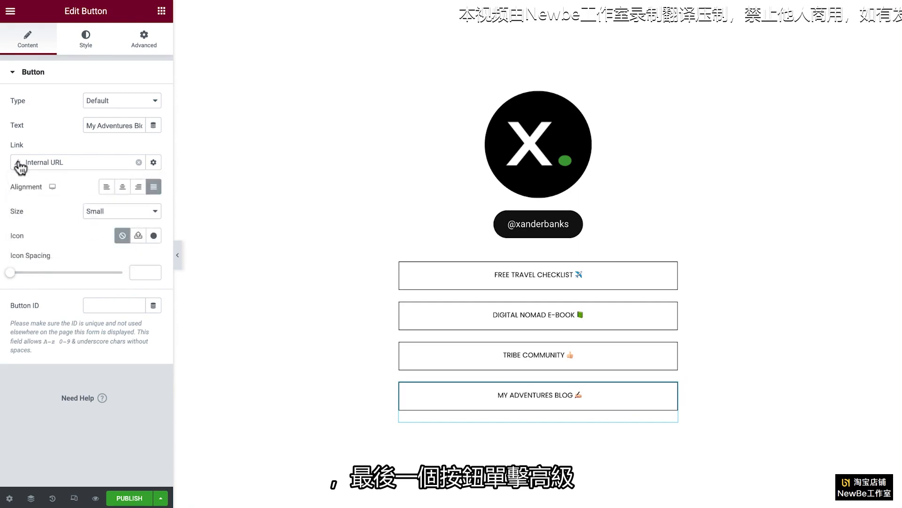
Step: Clear all margin values of the My Adventures Blog button, including its bottom margin
{"action": "left_click", "coordinate": [145, 41]}
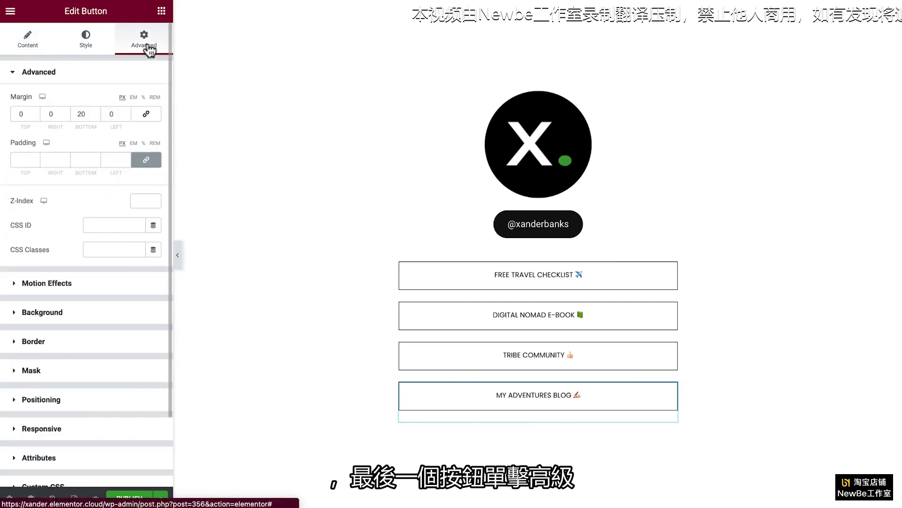
{"action": "left_click", "coordinate": [115, 114]}
{"action": "key", "text": "BackSpace"}
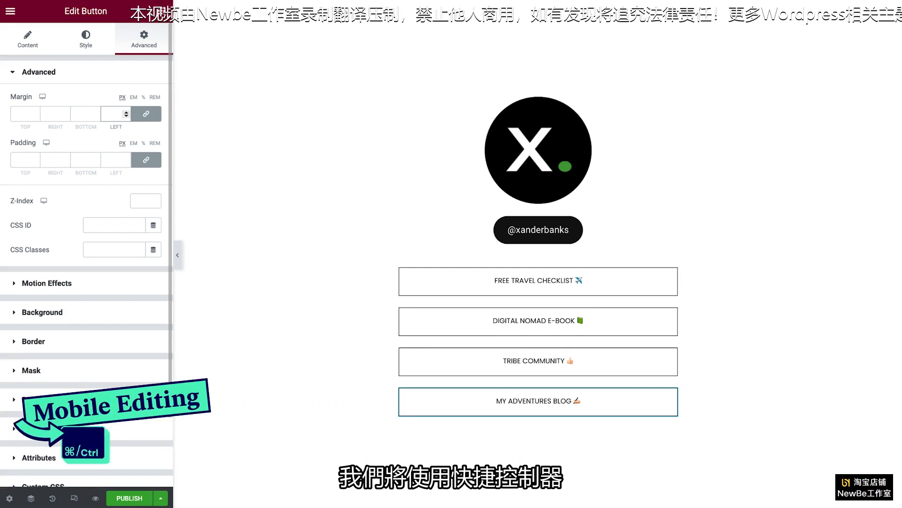
Step: For the mobile device, unlink the column's padding values and set top and bottom to 80 px and right and left to 30 px
{"action": "key", "text": "ctrl+shift+m"}
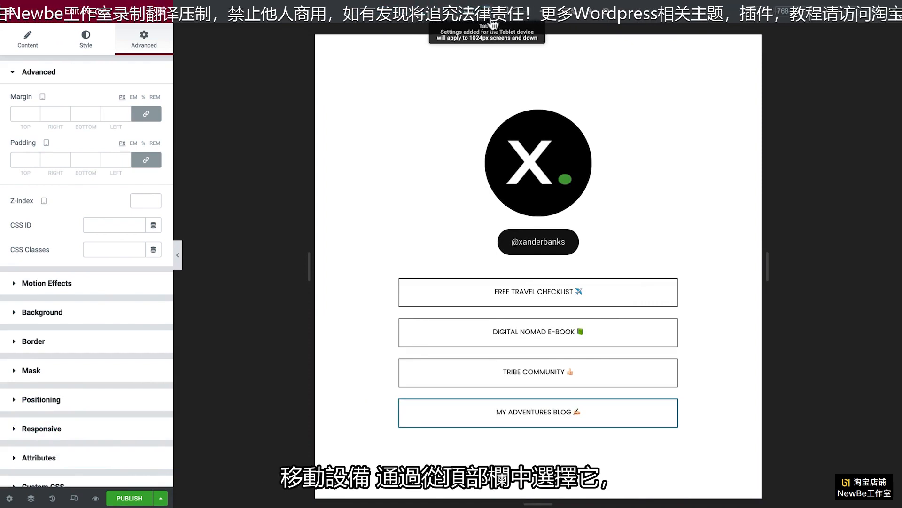
{"action": "left_click", "coordinate": [508, 18]}
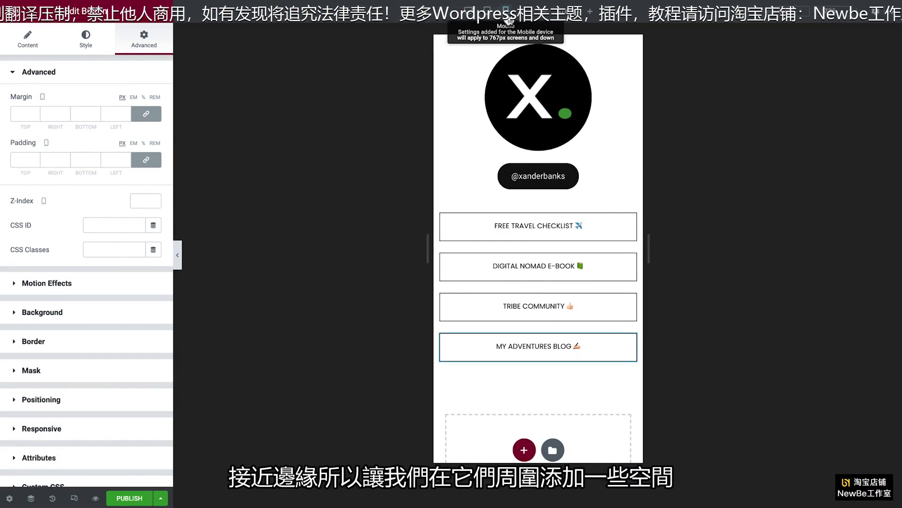
{"action": "left_click", "coordinate": [441, 43]}
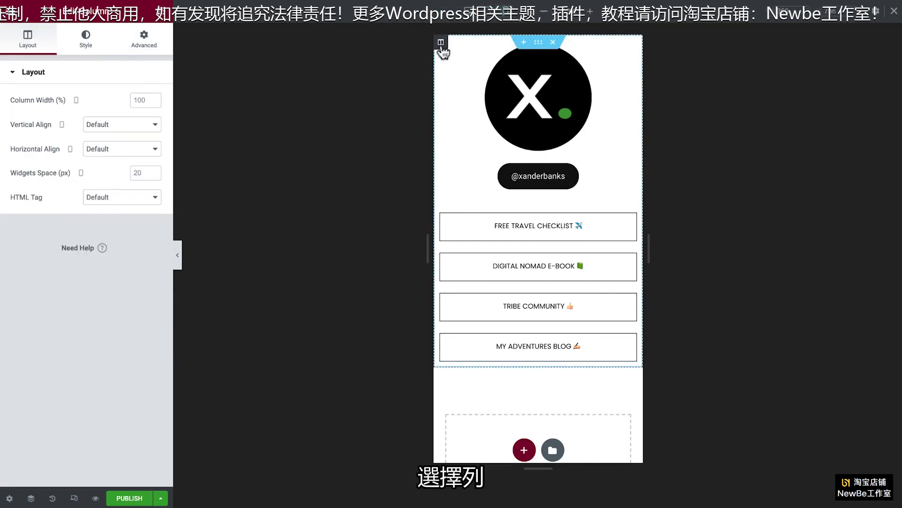
{"action": "left_click", "coordinate": [145, 42]}
{"action": "left_click", "coordinate": [146, 160]}
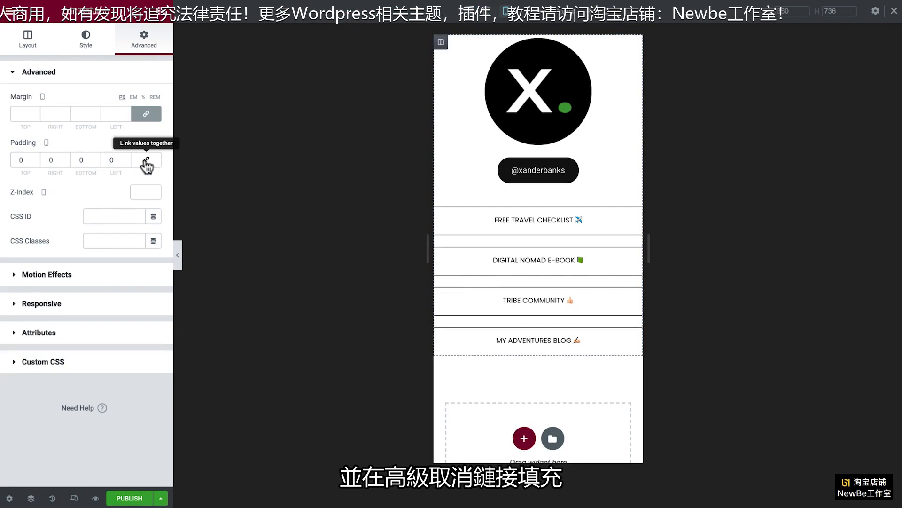
{"action": "type", "text": "80"}
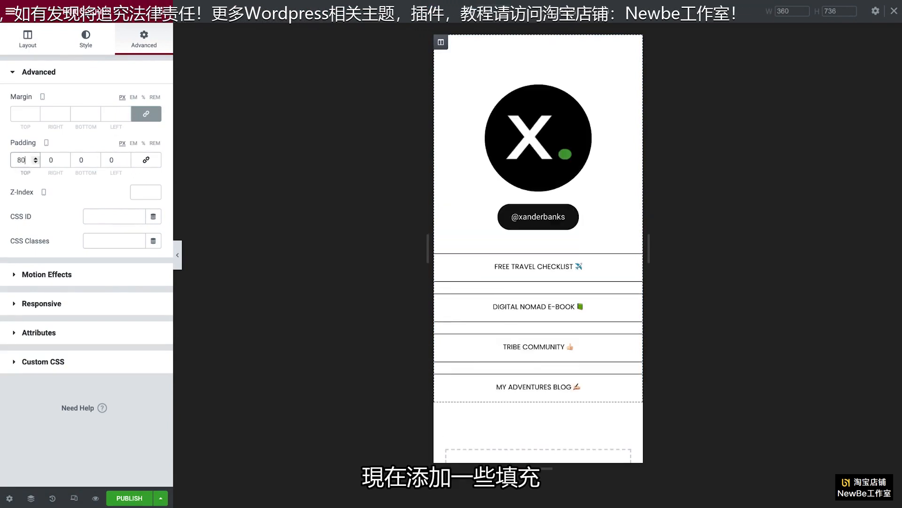
{"action": "type", "text": "30"}
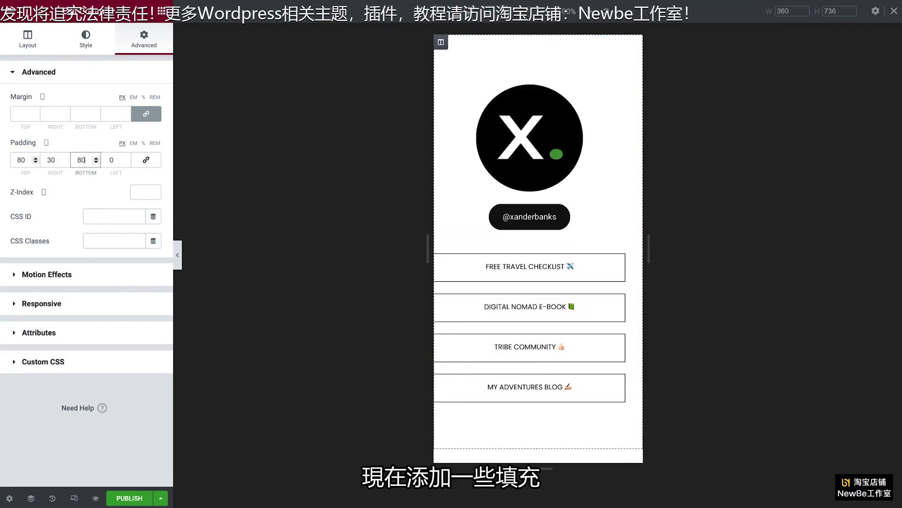
{"action": "type", "text": "30"}
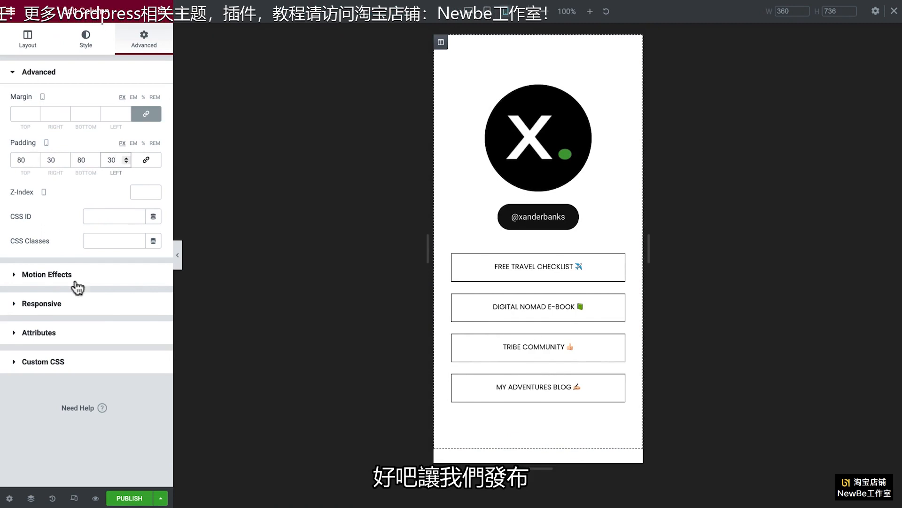
Step: Publish the page and preview the mobile layout with the editing controls hidden
{"action": "left_click", "coordinate": [135, 499]}
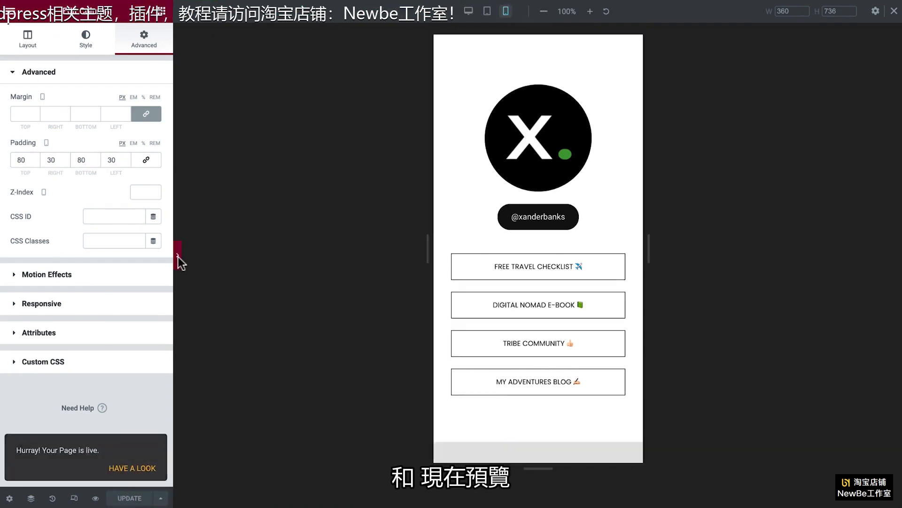
{"action": "left_click", "coordinate": [177, 255]}
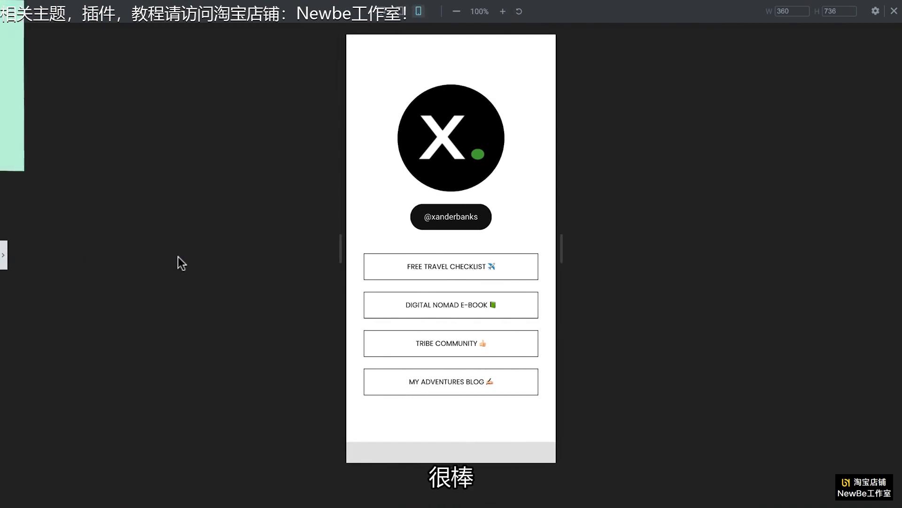